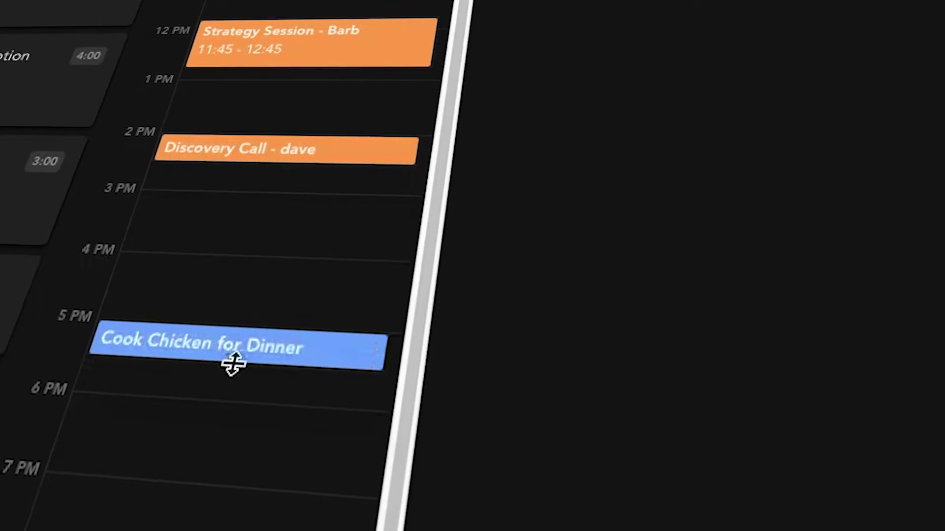
Drag the Cook Chicken for Dinner block's end from 5:30 to about 7:25 PM
{"action": "left_click_drag", "start_coordinate": [232, 363], "coordinate": [317, 506]}
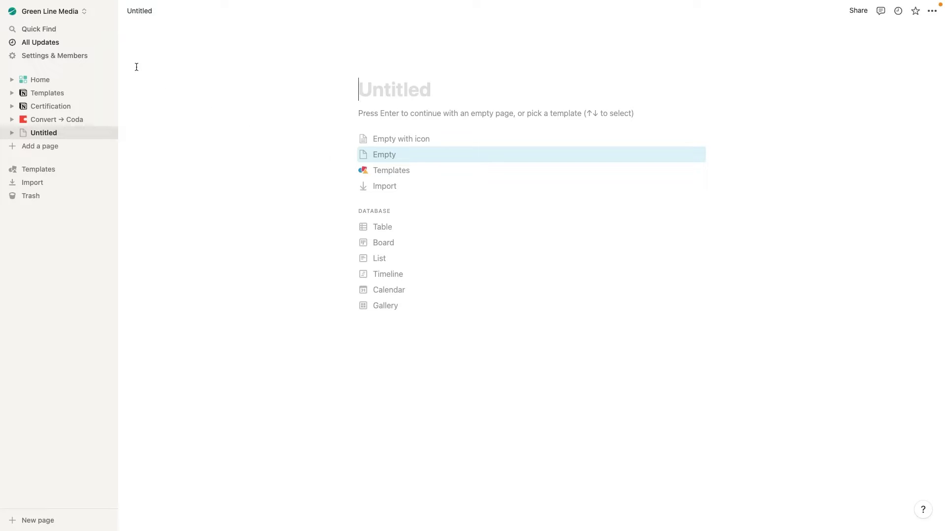
Title the page 'Task List' and add a new table database with Name and Tags columns
{"action": "left_click", "coordinate": [107, 12]}
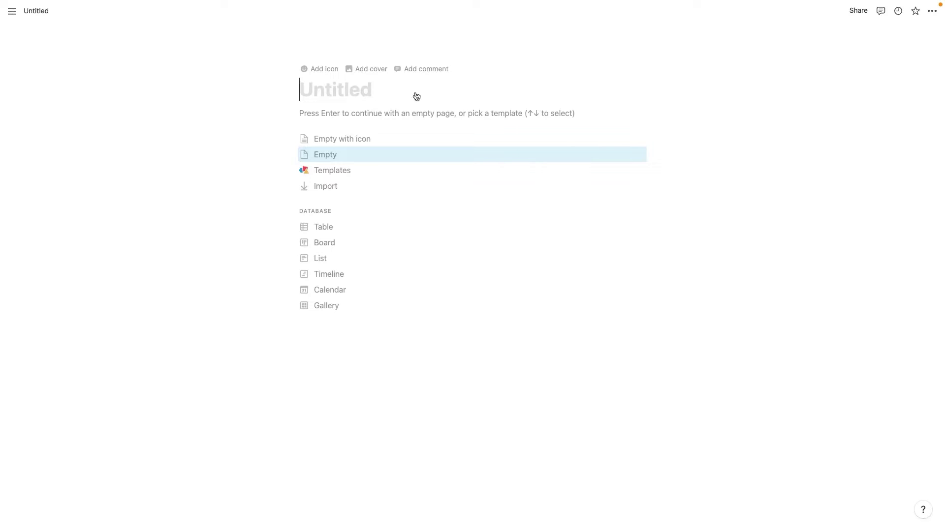
{"action": "type", "text": "Task List"}
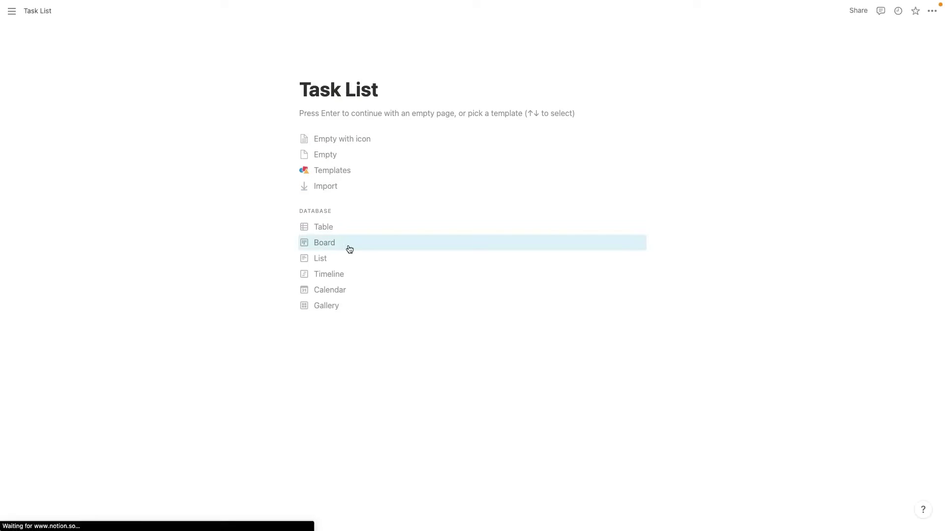
{"action": "left_click", "coordinate": [349, 229]}
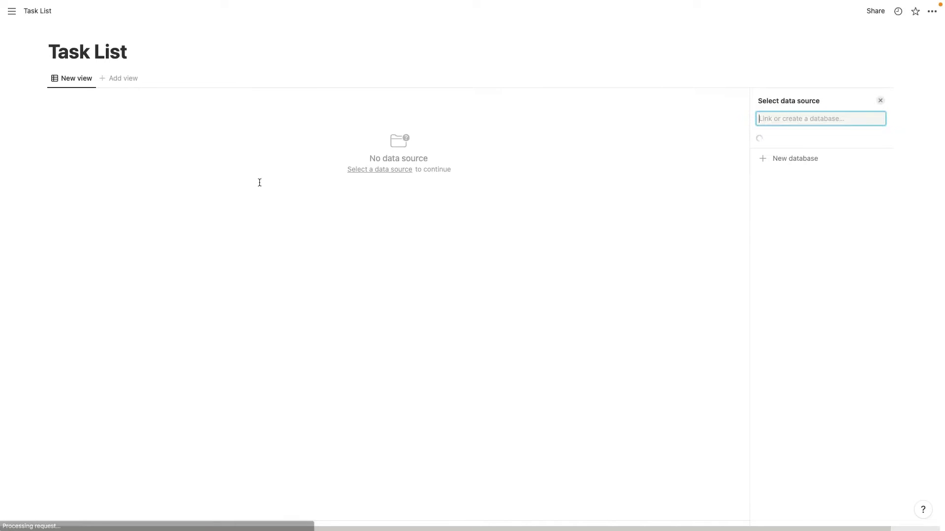
{"action": "left_click", "coordinate": [786, 264]}
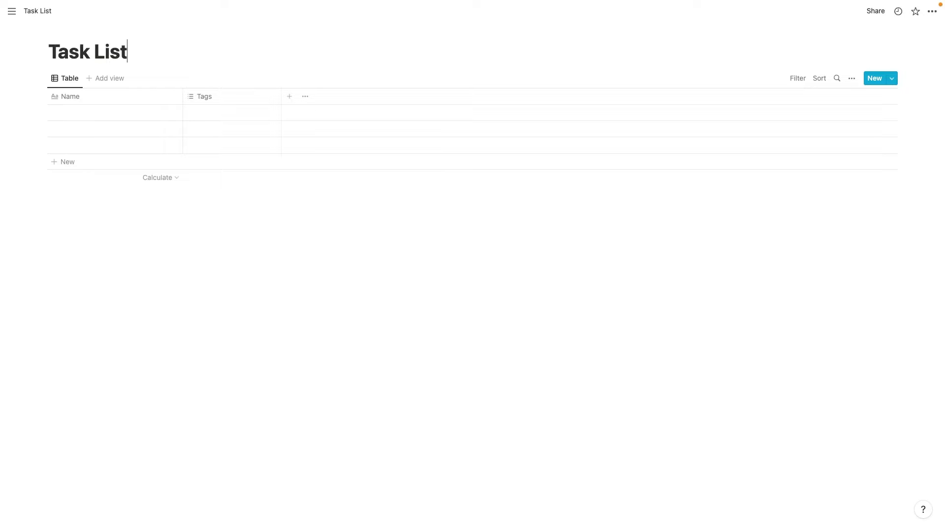
Rename Name to Task, enter four tasks, and turn Tags into a 'Done?' checkbox column
{"action": "left_click", "coordinate": [112, 99]}
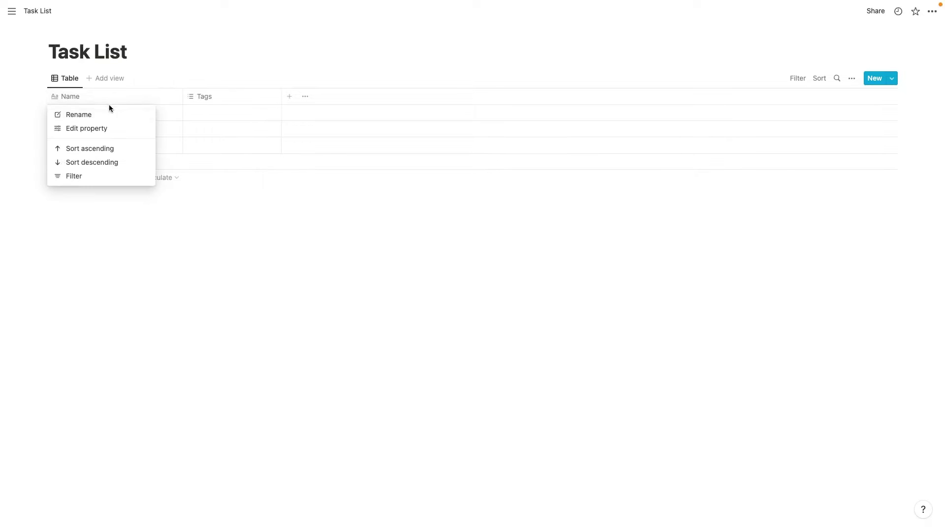
{"action": "left_click", "coordinate": [108, 115]}
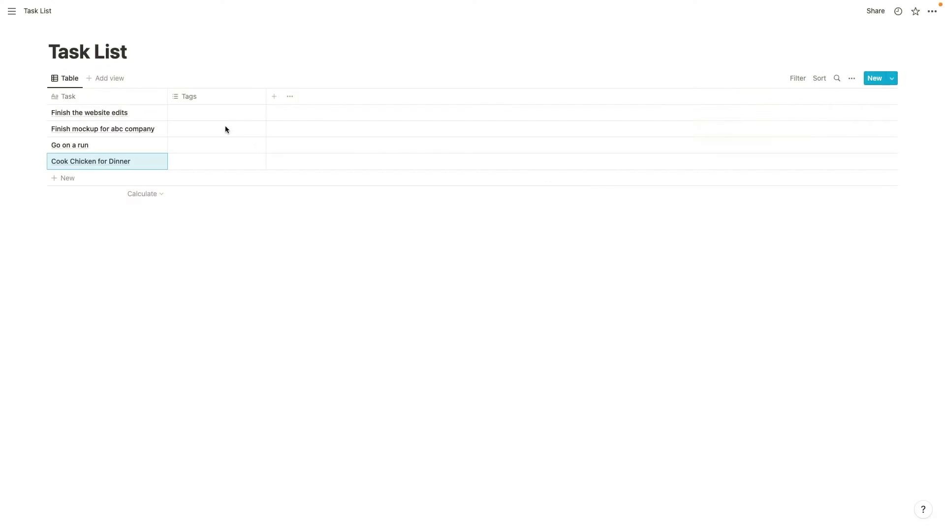
{"action": "left_click", "coordinate": [230, 97]}
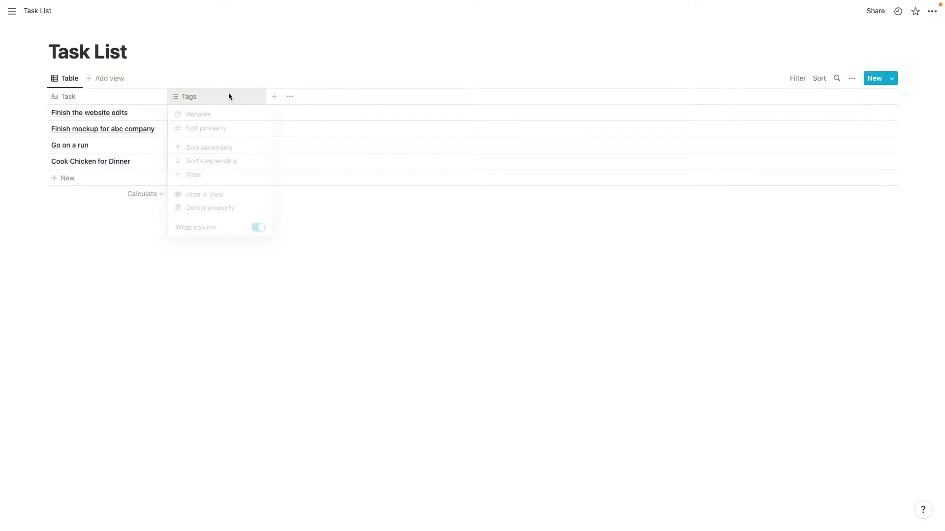
{"action": "left_click", "coordinate": [239, 129]}
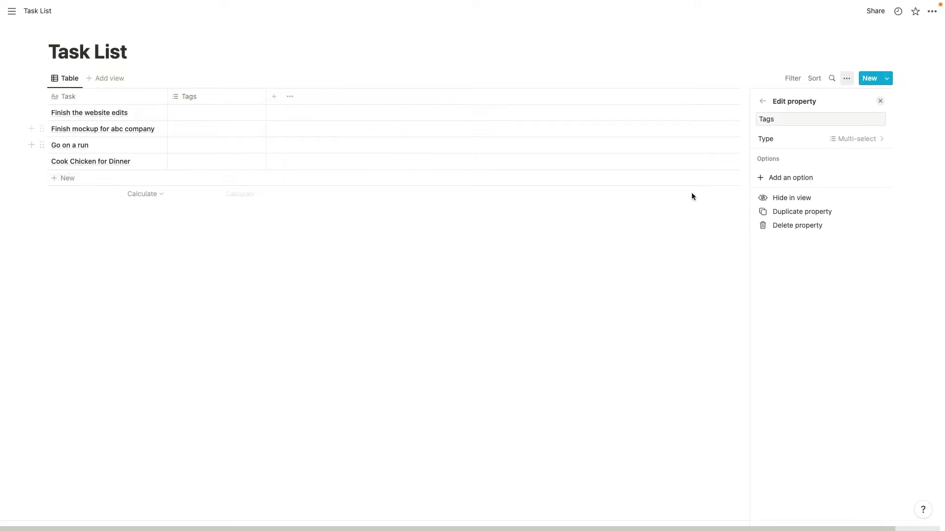
{"action": "left_click", "coordinate": [831, 139]}
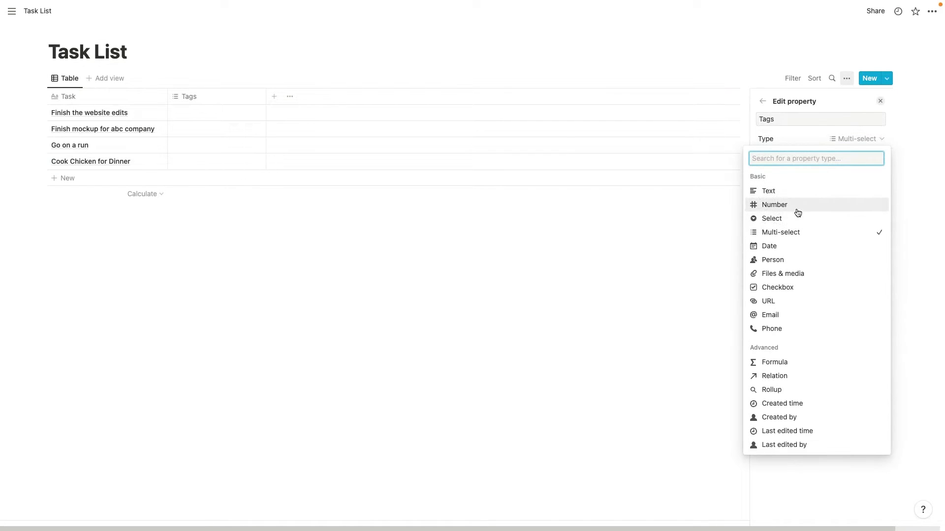
{"action": "left_click", "coordinate": [780, 288]}
{"action": "left_click", "coordinate": [199, 97]}
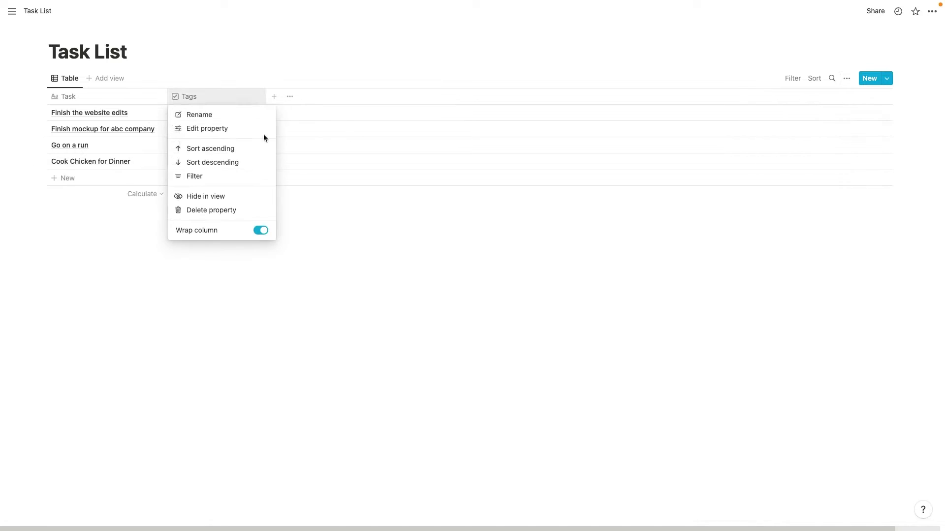
{"action": "left_click", "coordinate": [235, 118]}
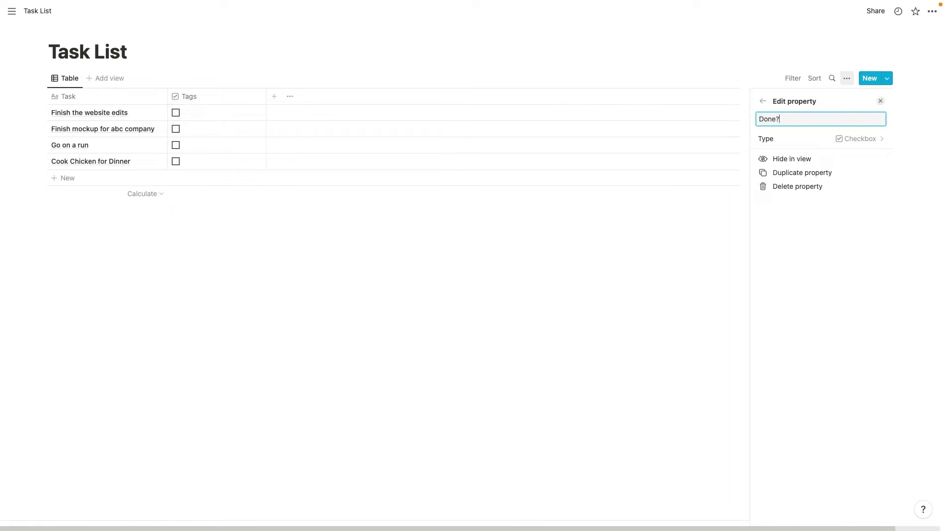
{"action": "left_click", "coordinate": [294, 155]}
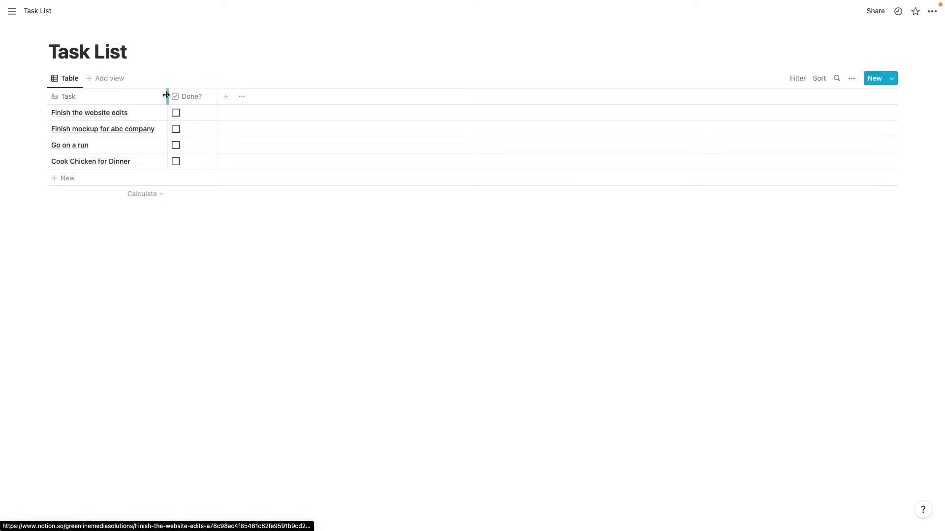
Add a new single-select column named Area to the Task List table
{"action": "left_click", "coordinate": [226, 96]}
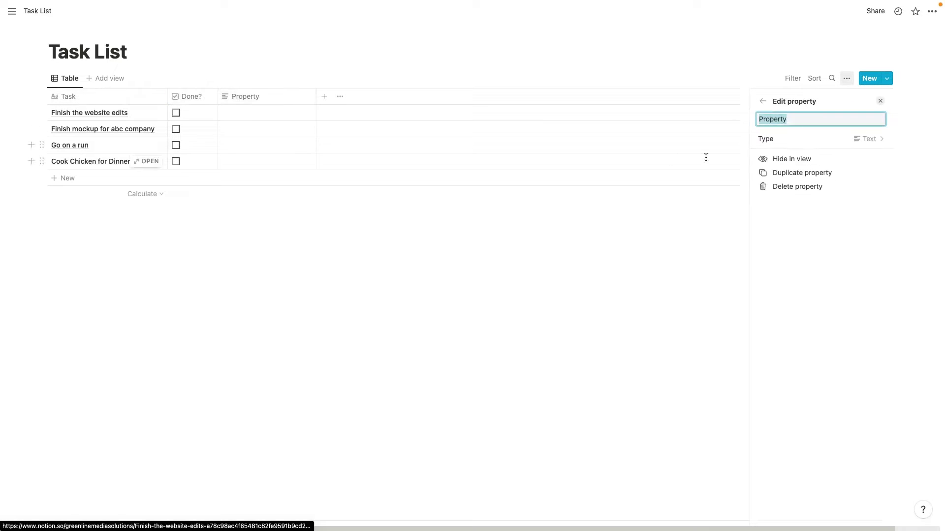
{"action": "left_click", "coordinate": [869, 138]}
{"action": "left_click", "coordinate": [780, 219]}
{"action": "left_click", "coordinate": [247, 96]}
{"action": "left_click", "coordinate": [273, 127]}
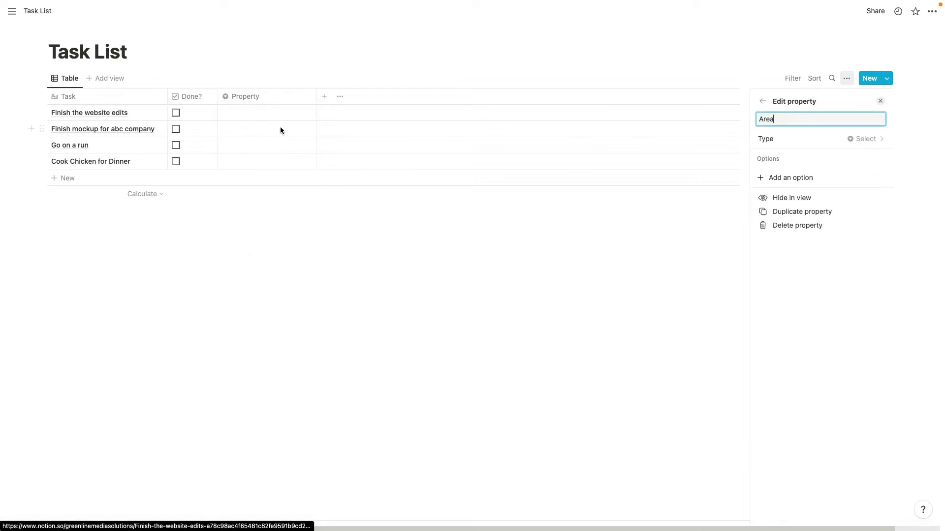
{"action": "key", "text": "Return"}
Create the Work option and set the first task's Area to Work
{"action": "left_click", "coordinate": [261, 112]}
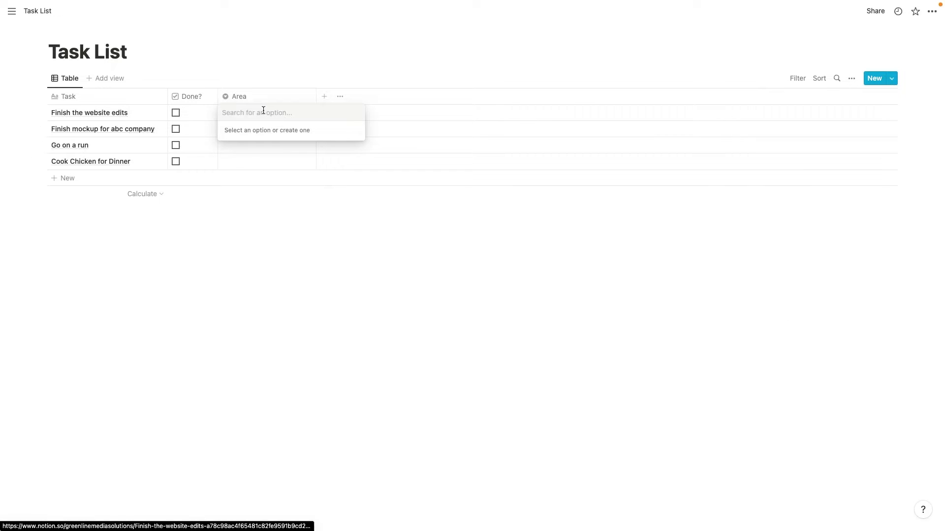
{"action": "type", "text": "Work"}
{"action": "key", "text": "Return"}
{"action": "left_click", "coordinate": [270, 116]}
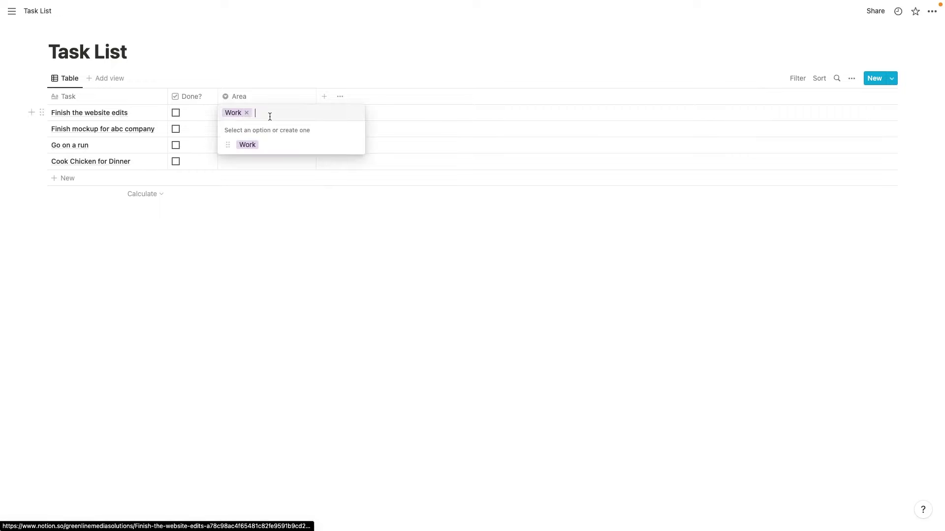
{"action": "type", "text": "Per"}
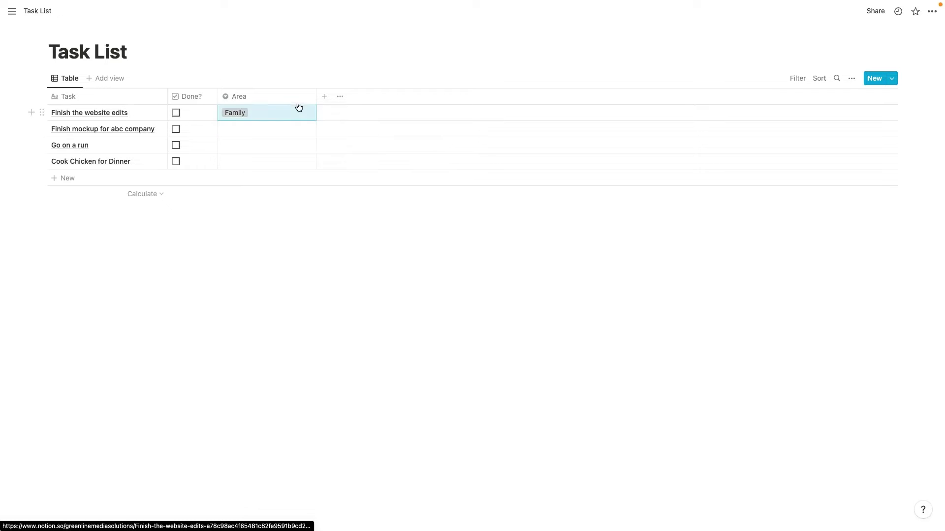
{"action": "left_click", "coordinate": [299, 108]}
{"action": "left_click", "coordinate": [279, 144]}
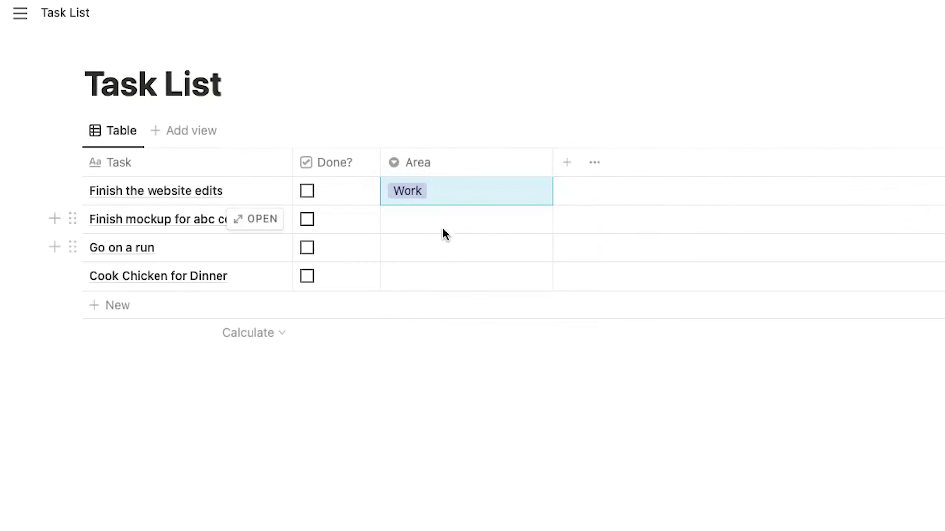
Tag the abc company mockup Work, Go on a run Health, and Cook Chicken for Dinner Family
{"action": "left_click", "coordinate": [254, 133]}
{"action": "left_click", "coordinate": [435, 276]}
{"action": "left_click", "coordinate": [435, 246]}
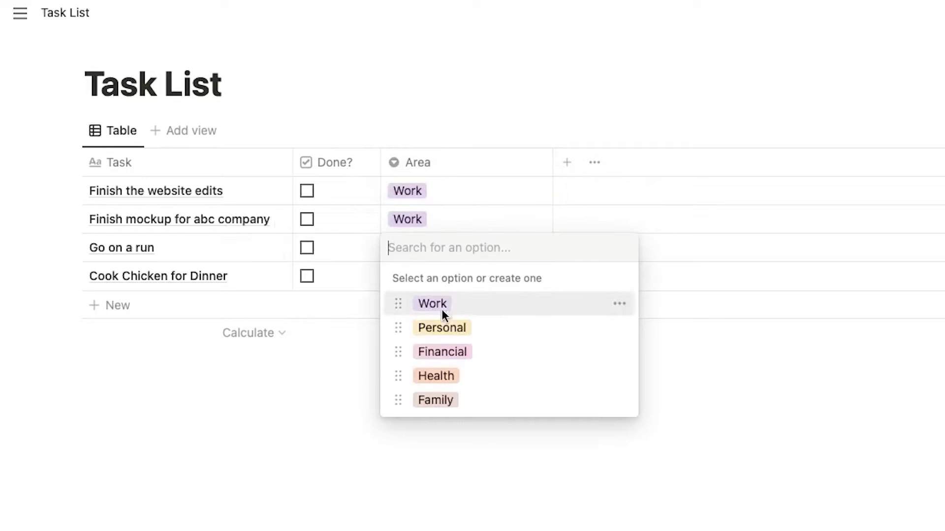
{"action": "left_click", "coordinate": [458, 374]}
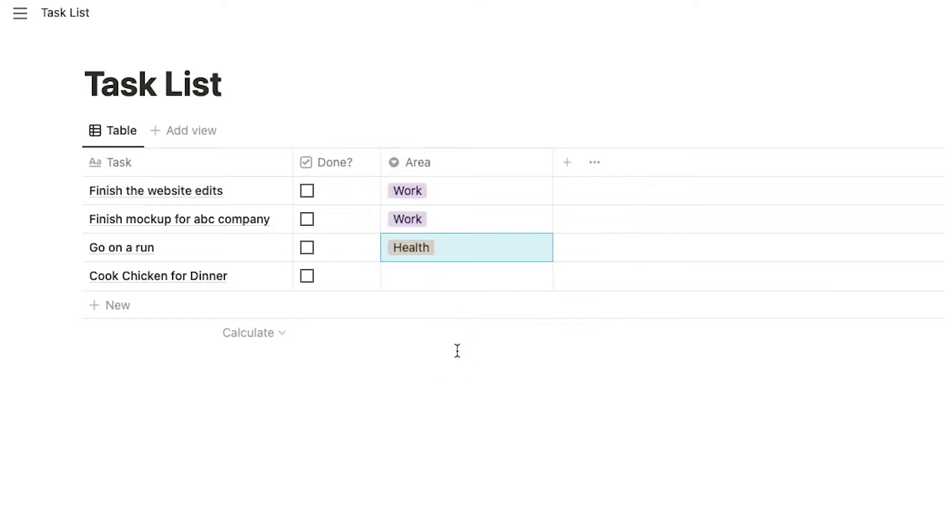
{"action": "left_click", "coordinate": [435, 280]}
{"action": "left_click", "coordinate": [436, 429]}
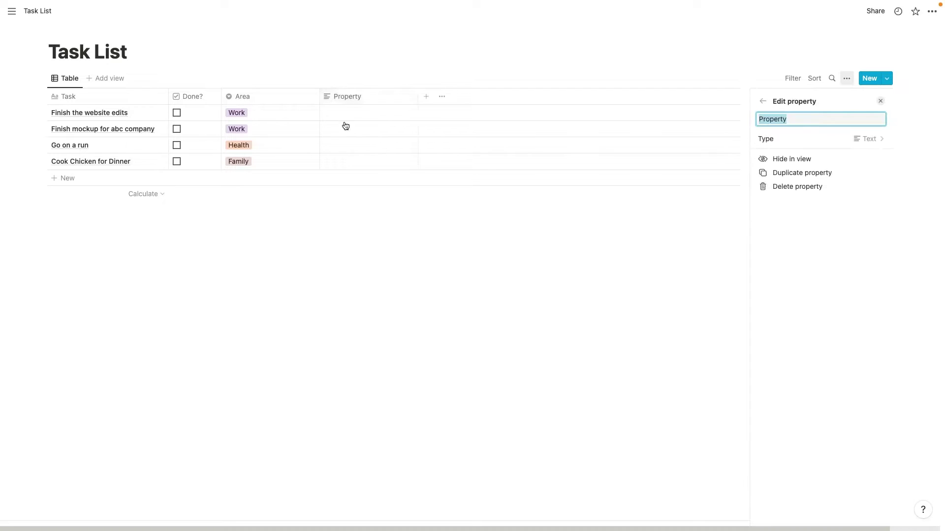
{"action": "left_click", "coordinate": [868, 141]}
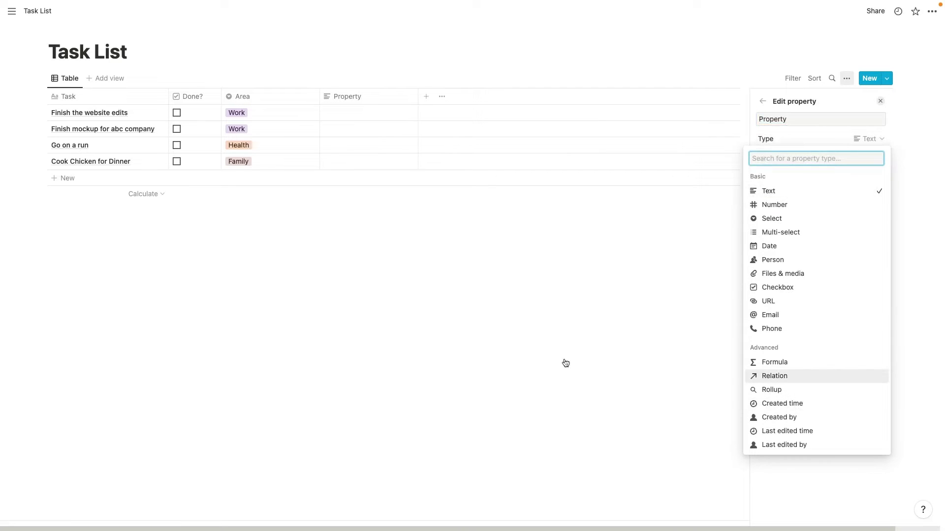
{"action": "key", "text": "Escape"}
{"action": "left_click", "coordinate": [388, 96]}
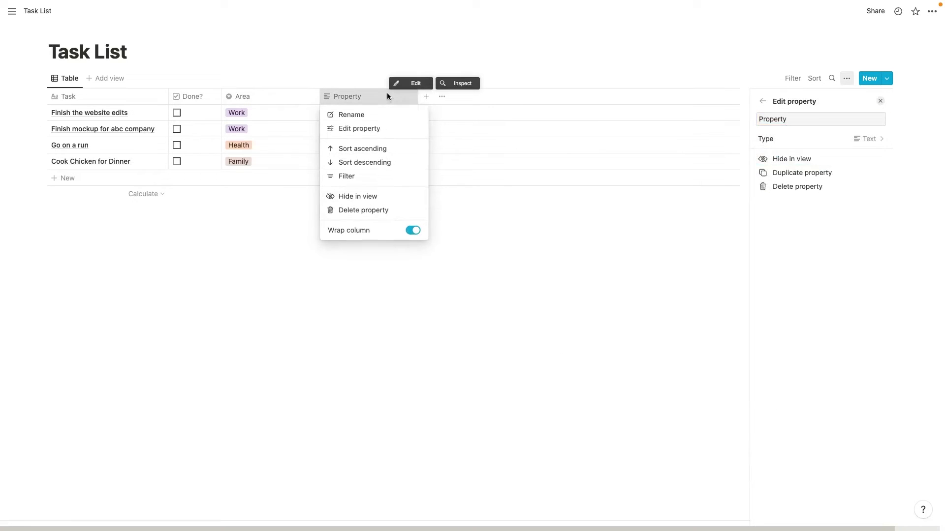
{"action": "left_click", "coordinate": [364, 210]}
{"action": "left_click", "coordinate": [495, 274]}
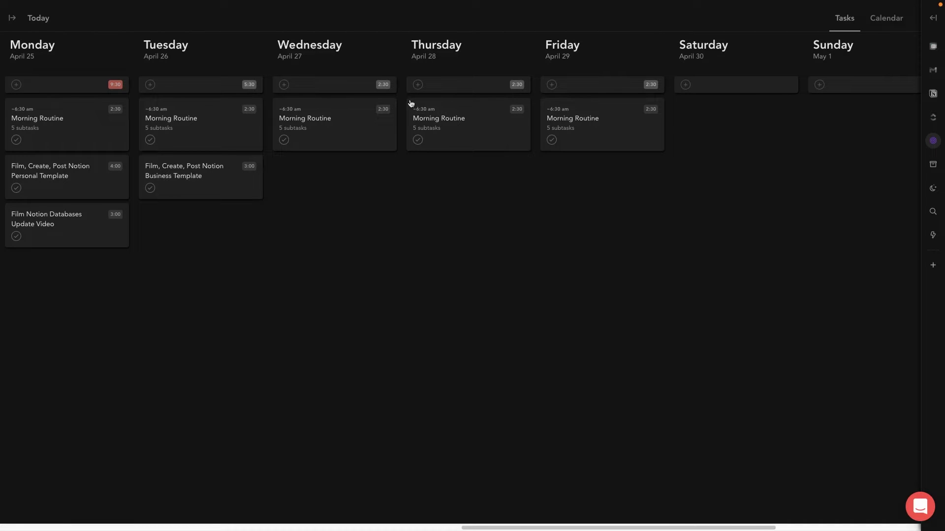
Open the calendar and channels sidebar, scroll through it, and collapse it again
{"action": "left_click", "coordinate": [13, 18]}
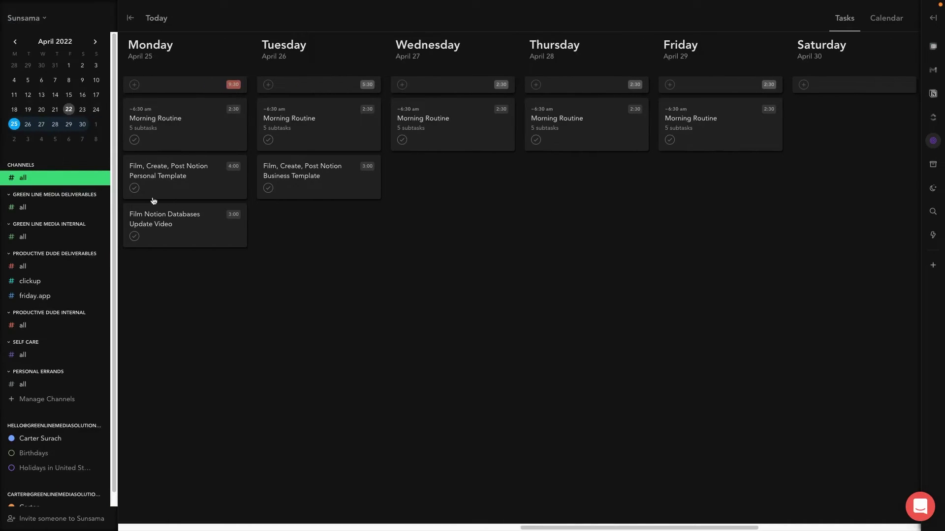
{"action": "scroll", "coordinate": [33, 288], "scroll_direction": "down", "scroll_amount": 1}
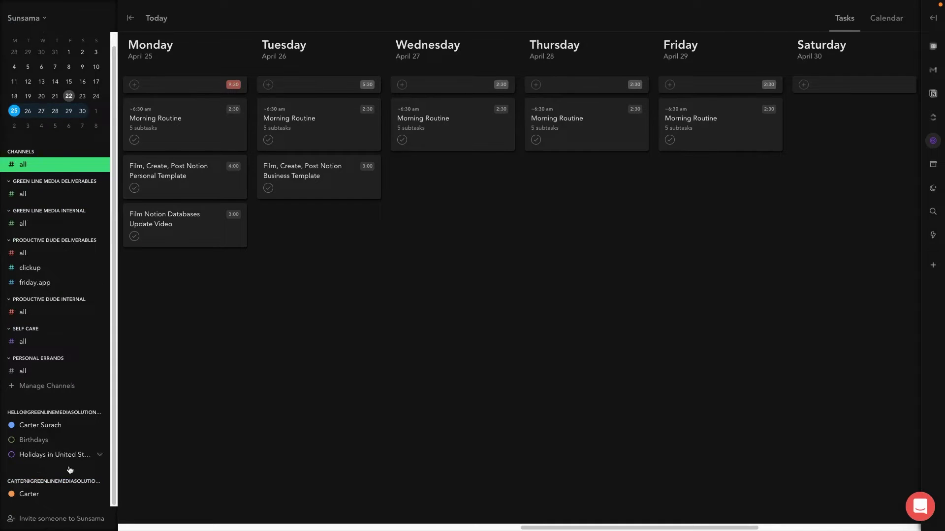
{"action": "left_click", "coordinate": [130, 18]}
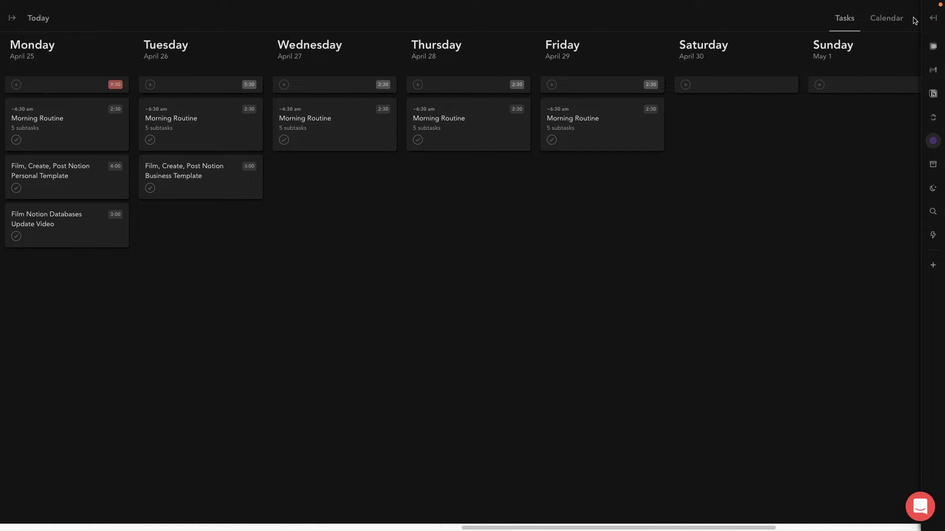
Open and close the weekly objectives panel, then expand the extra integrations list
{"action": "left_click", "coordinate": [928, 20]}
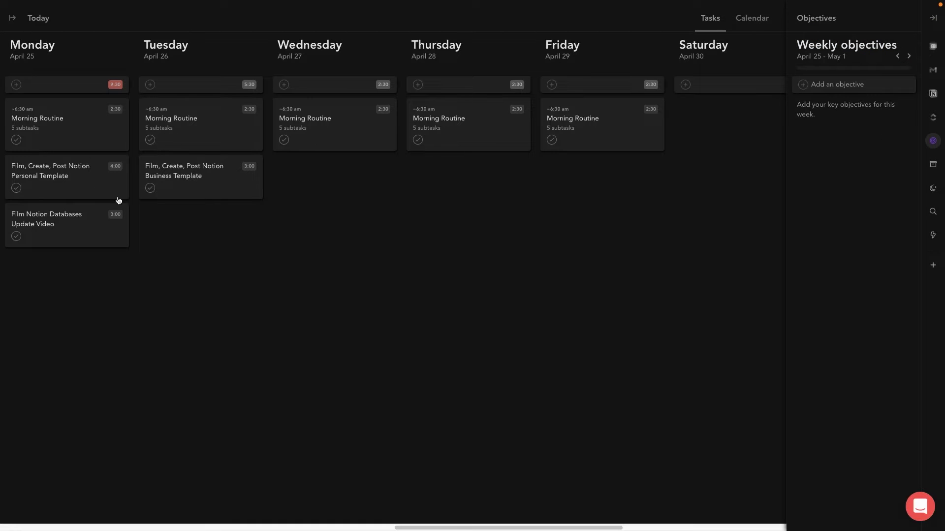
{"action": "left_click", "coordinate": [934, 20]}
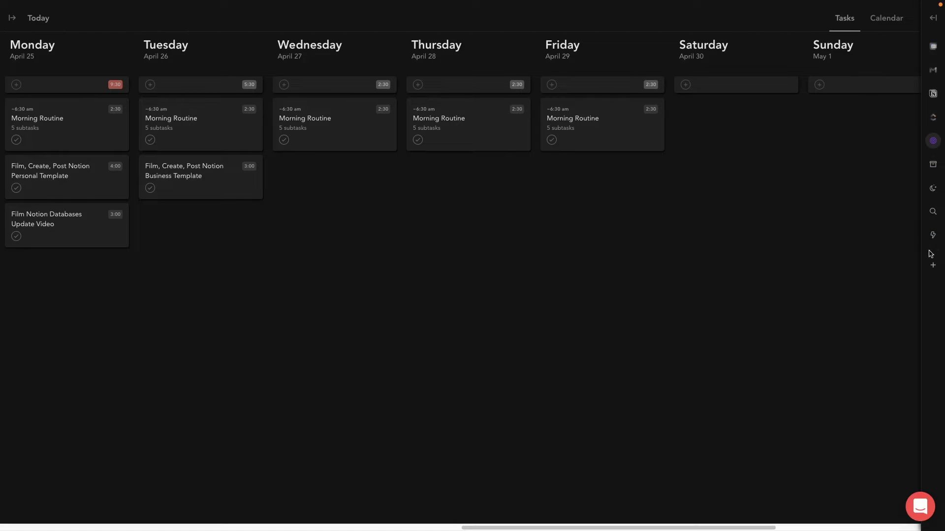
{"action": "left_click", "coordinate": [933, 265]}
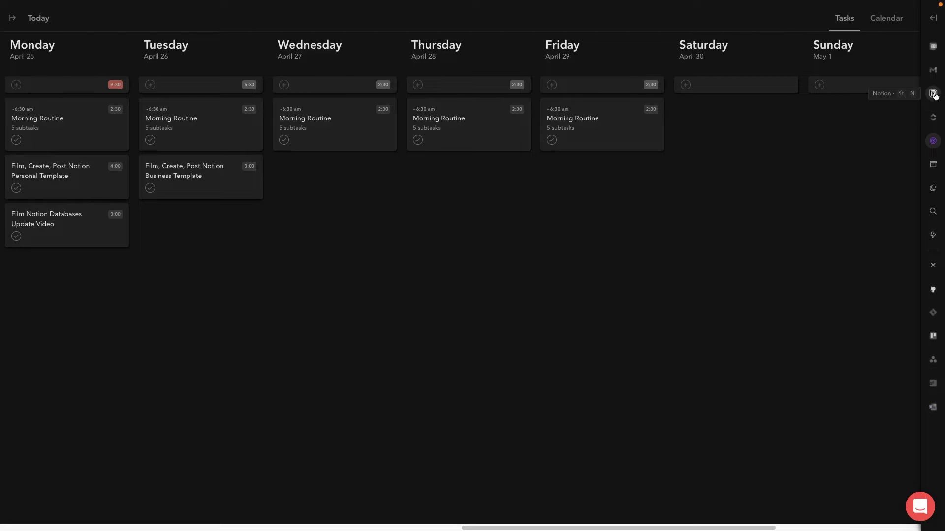
{"action": "left_click", "coordinate": [932, 266]}
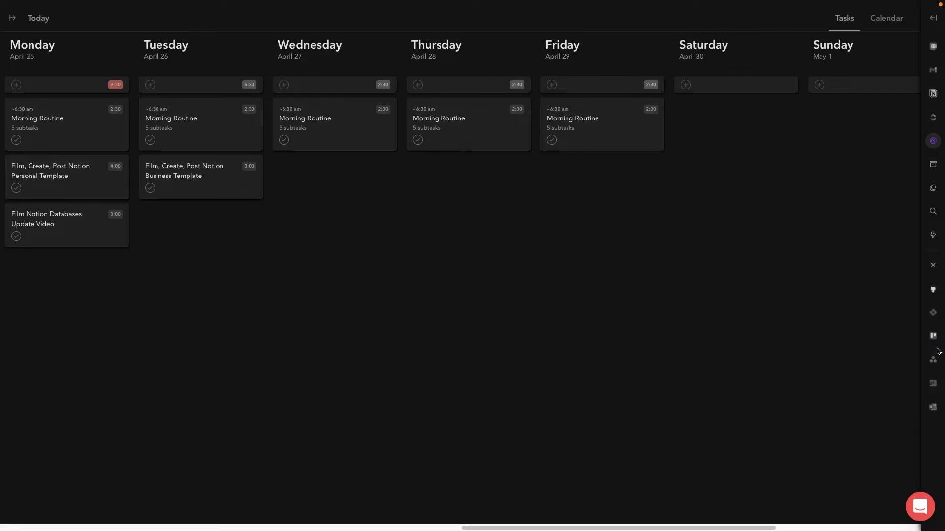
Select the Tasks Table database in the Notion integration panel, which shows no pages
{"action": "left_click", "coordinate": [935, 266]}
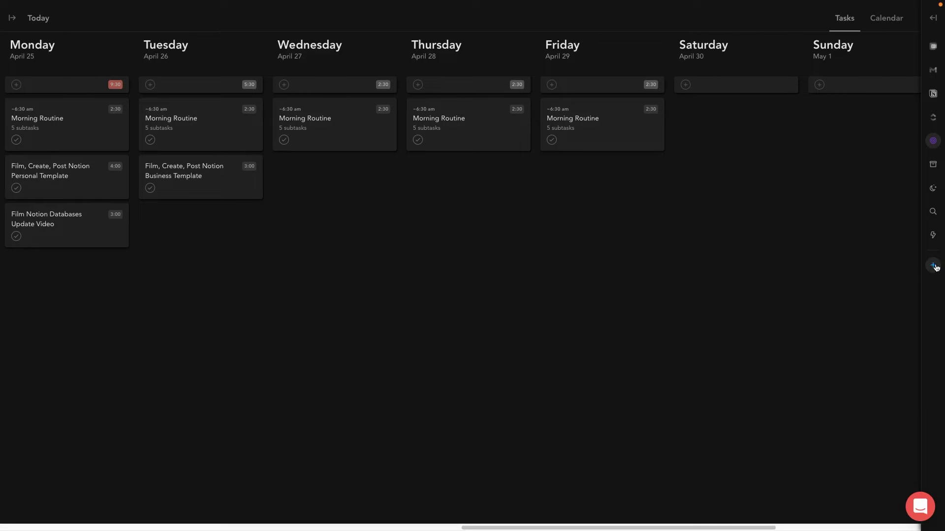
{"action": "left_click", "coordinate": [933, 94]}
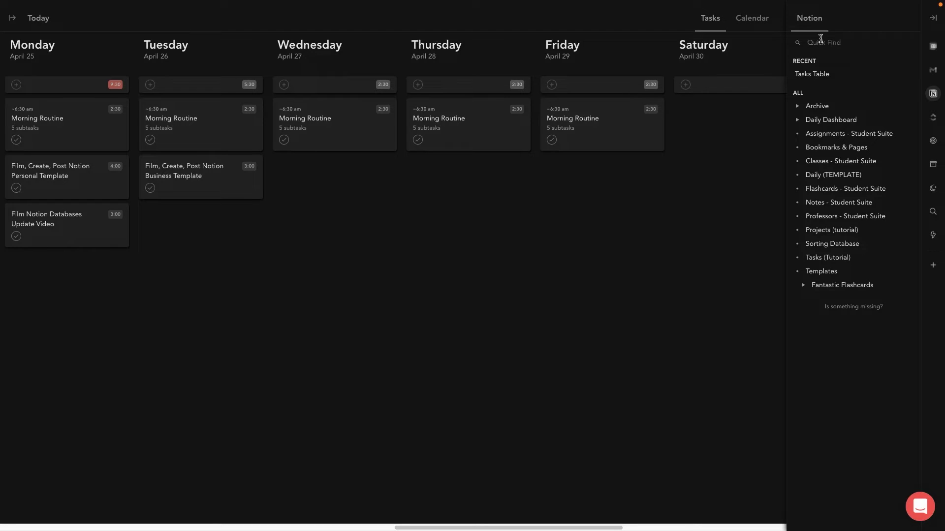
{"action": "left_click", "coordinate": [833, 75]}
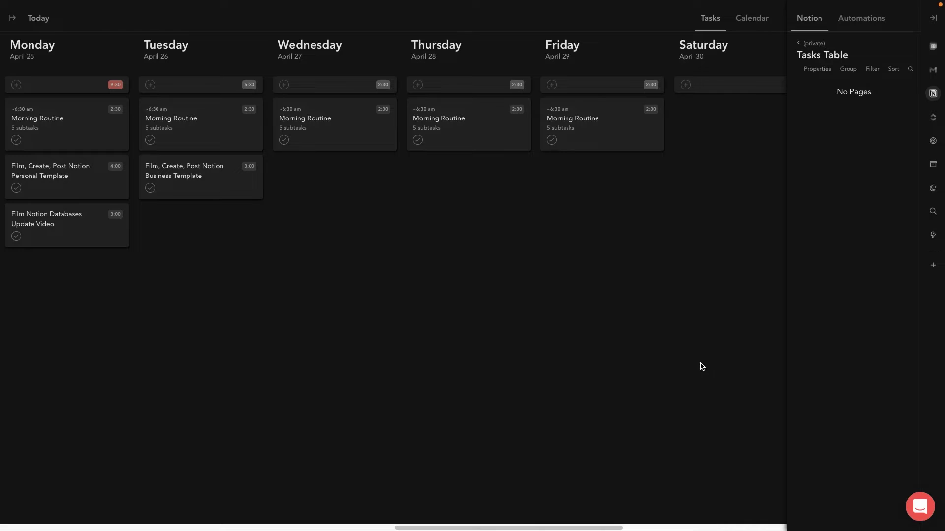
{"action": "mouse_move", "coordinate": [645, 529]}
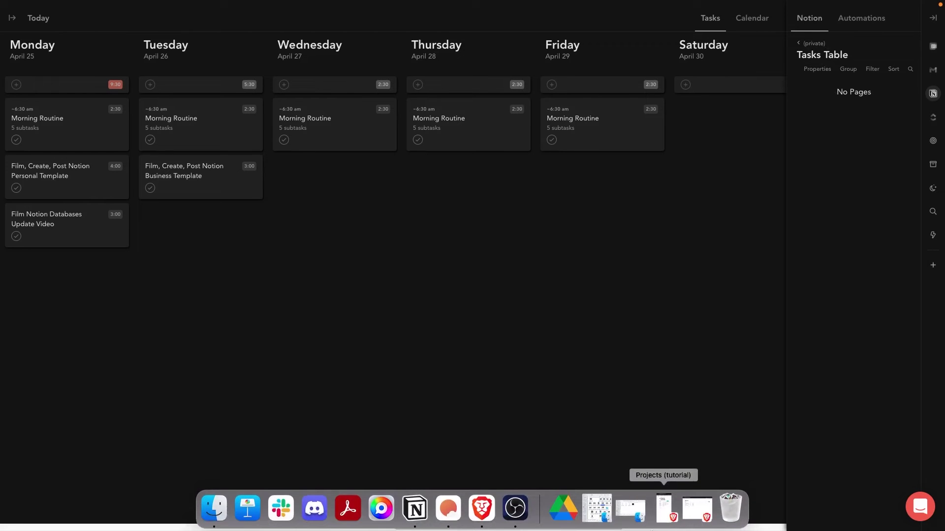
Share the Task List page with the Sunsama integration, keeping its access at Can edit
{"action": "left_click", "coordinate": [415, 510]}
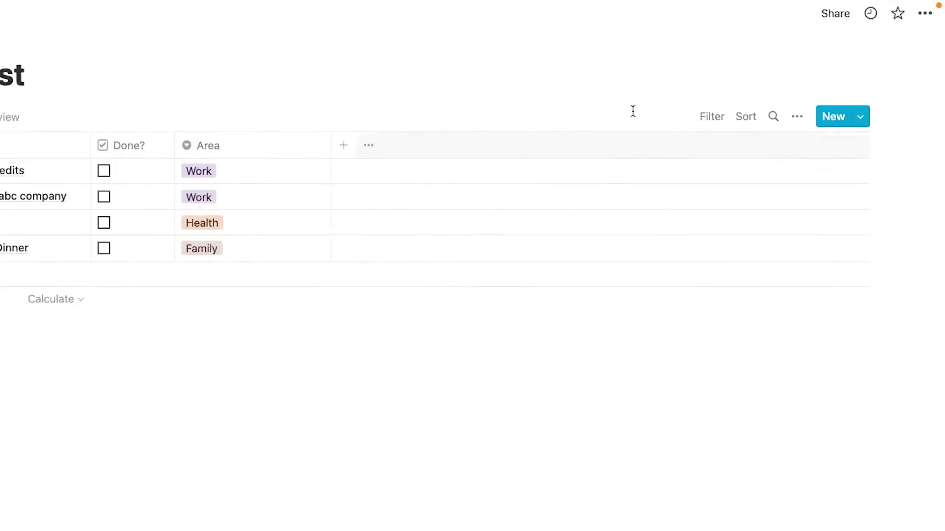
{"action": "left_click", "coordinate": [835, 16]}
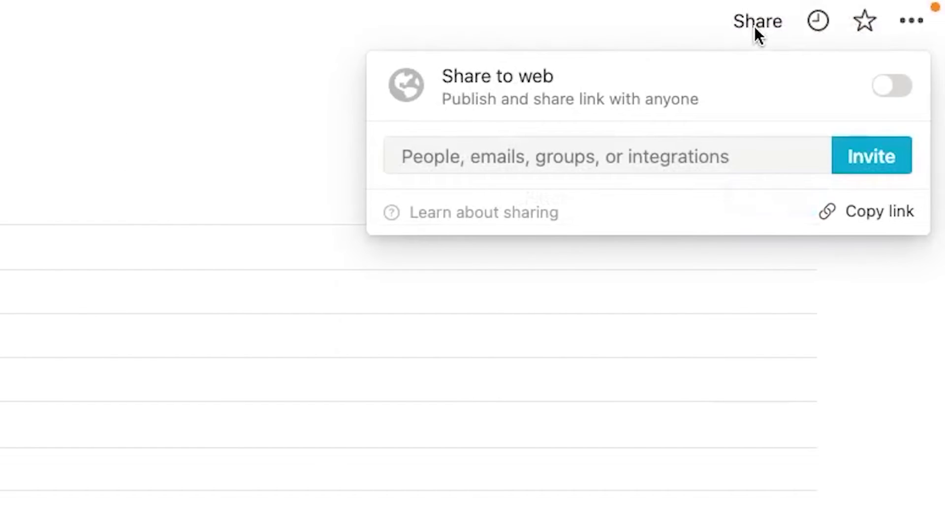
{"action": "left_click", "coordinate": [609, 170]}
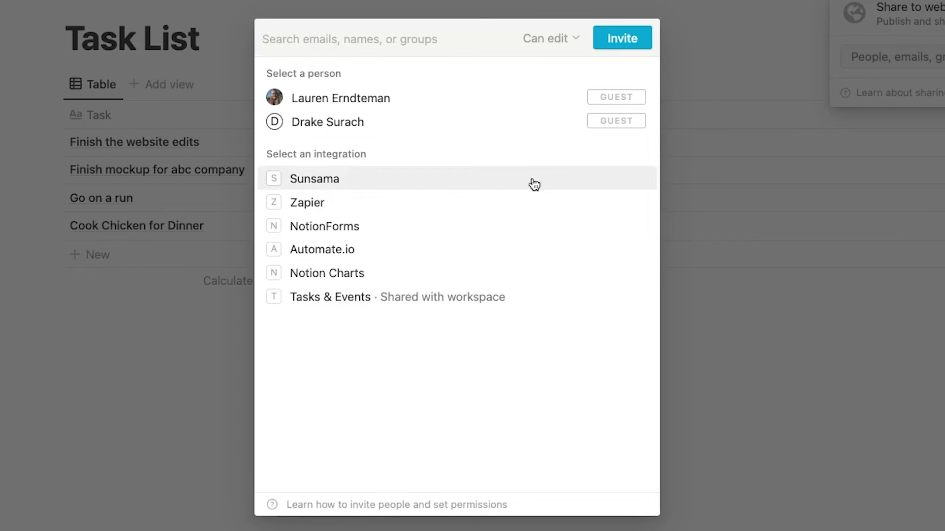
{"action": "left_click", "coordinate": [535, 184]}
{"action": "left_click", "coordinate": [617, 41]}
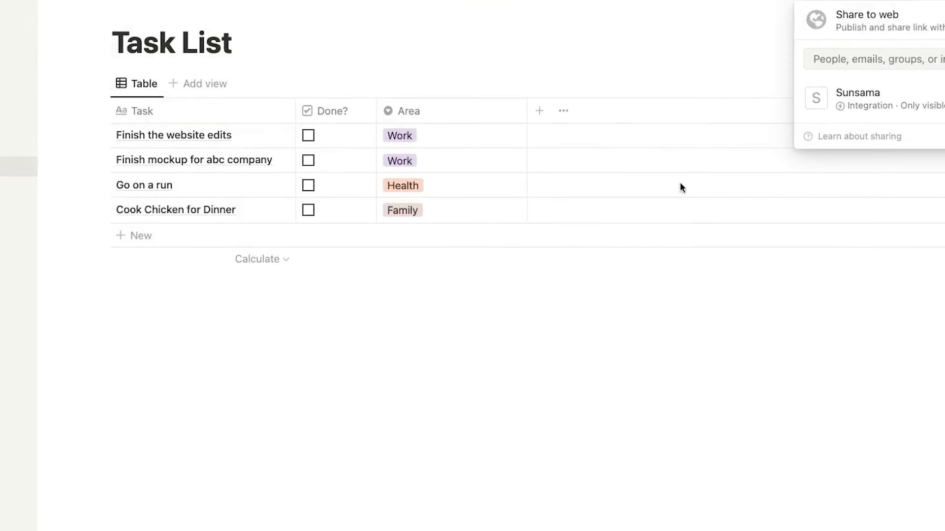
{"action": "left_click", "coordinate": [919, 92]}
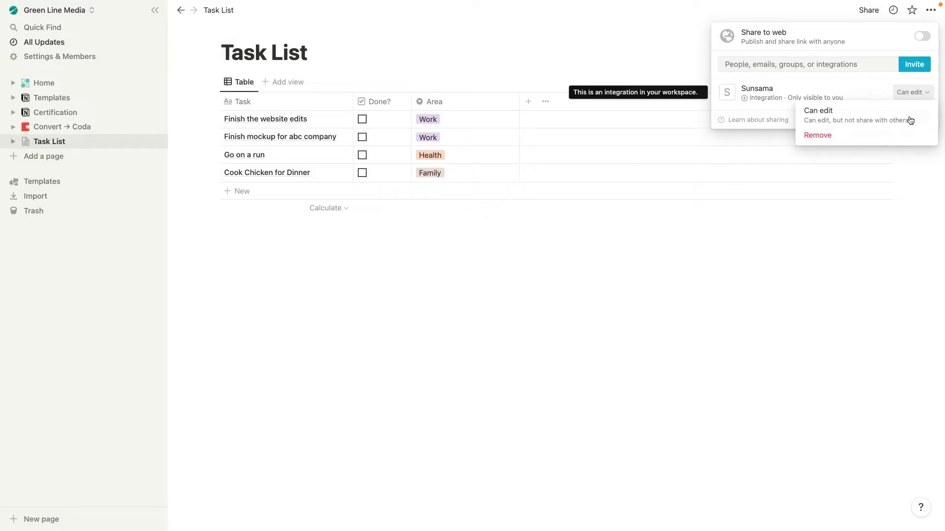
{"action": "left_click", "coordinate": [848, 120]}
{"action": "left_click", "coordinate": [915, 92]}
{"action": "left_click", "coordinate": [763, 263]}
{"action": "left_click", "coordinate": [756, 243]}
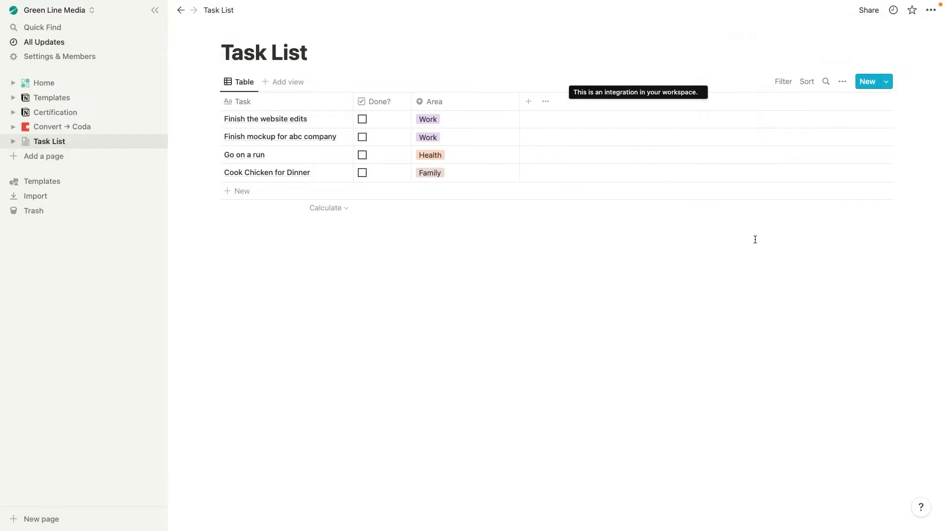
{"action": "left_click", "coordinate": [459, 515]}
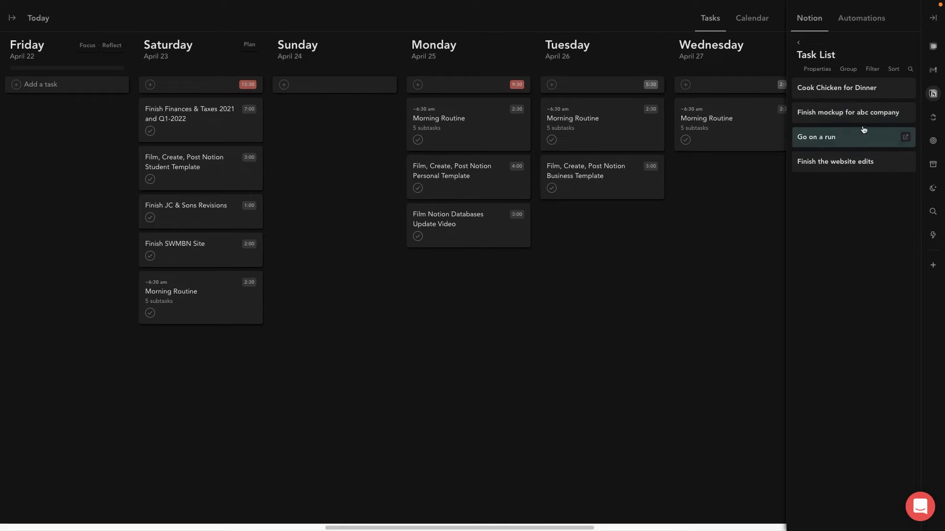
Drag Go on a run, the website edits, the abc mockup and Cook Chicken onto Monday, April 25
{"action": "left_click_drag", "start_coordinate": [858, 137], "coordinate": [474, 266]}
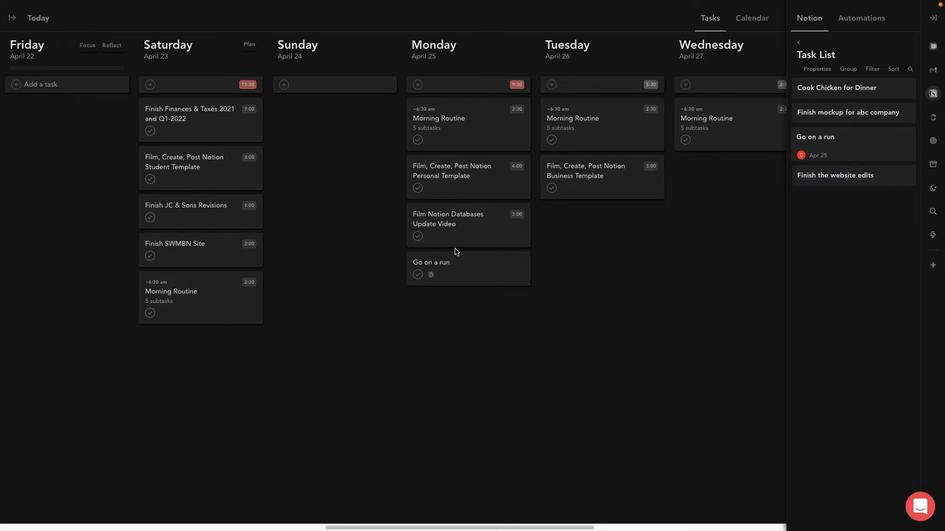
{"action": "left_click_drag", "start_coordinate": [837, 182], "coordinate": [466, 274]}
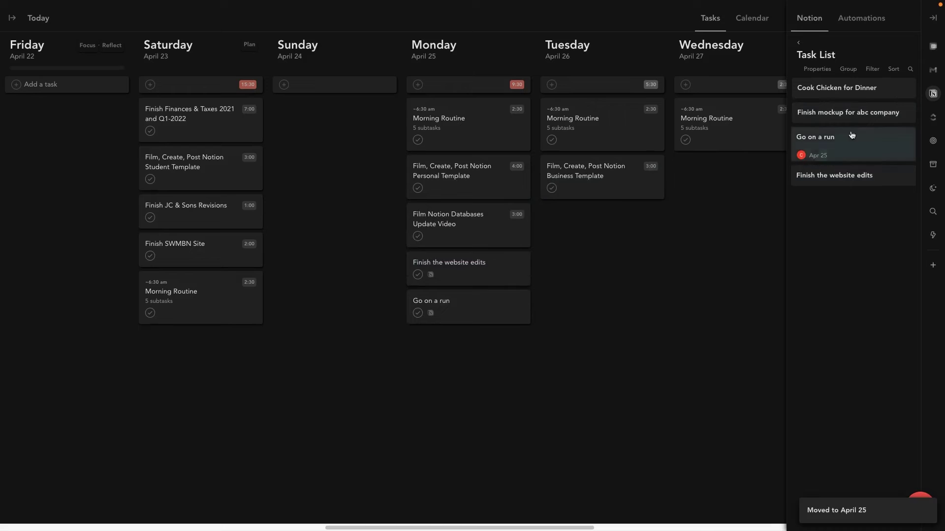
{"action": "left_click_drag", "start_coordinate": [881, 113], "coordinate": [484, 218]}
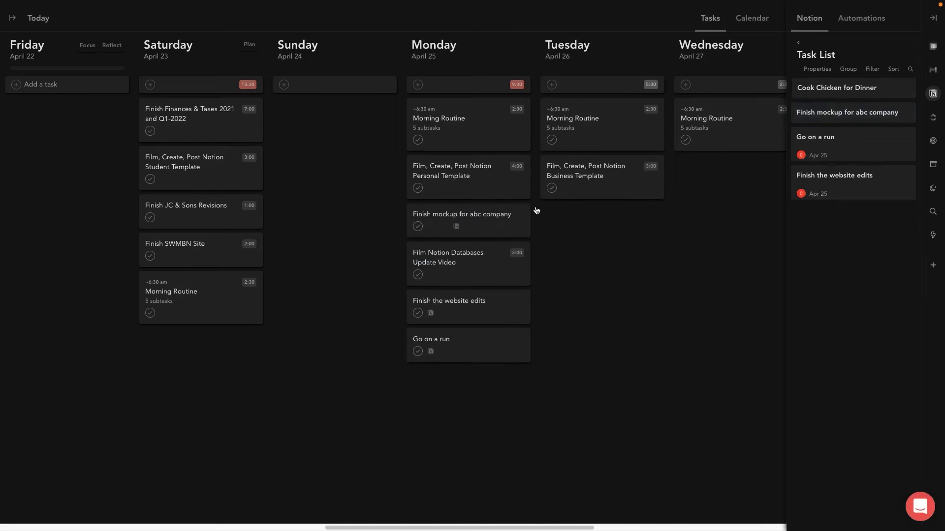
{"action": "left_click_drag", "start_coordinate": [852, 96], "coordinate": [457, 305]}
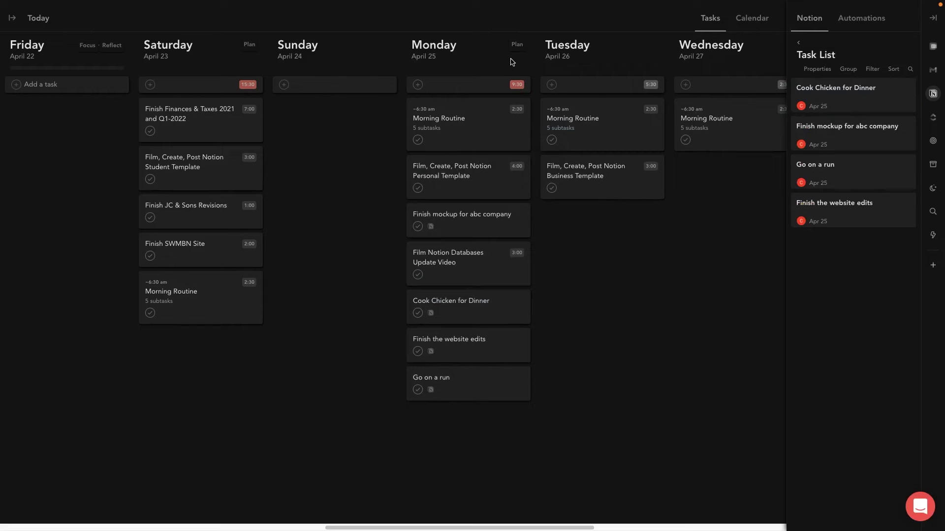
{"action": "left_click", "coordinate": [517, 45]}
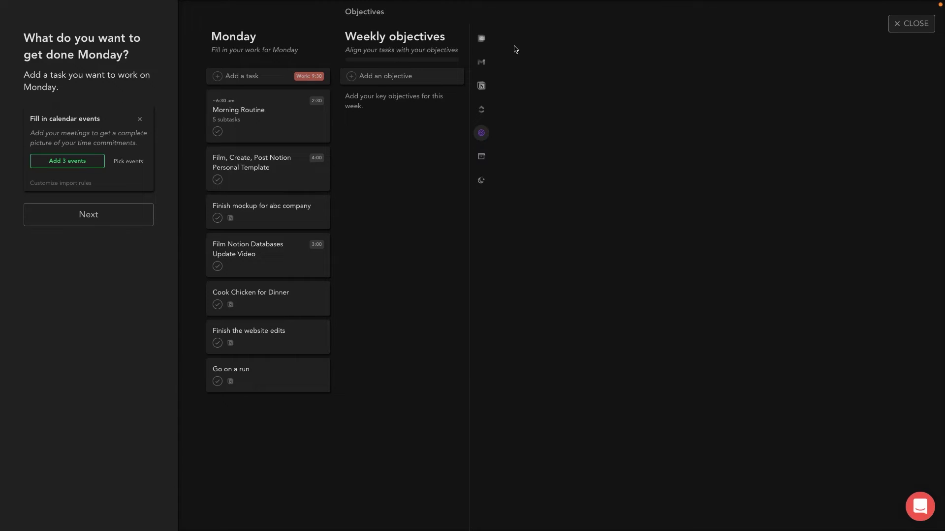
{"action": "mouse_move", "coordinate": [232, 309]}
{"action": "left_click", "coordinate": [72, 162]}
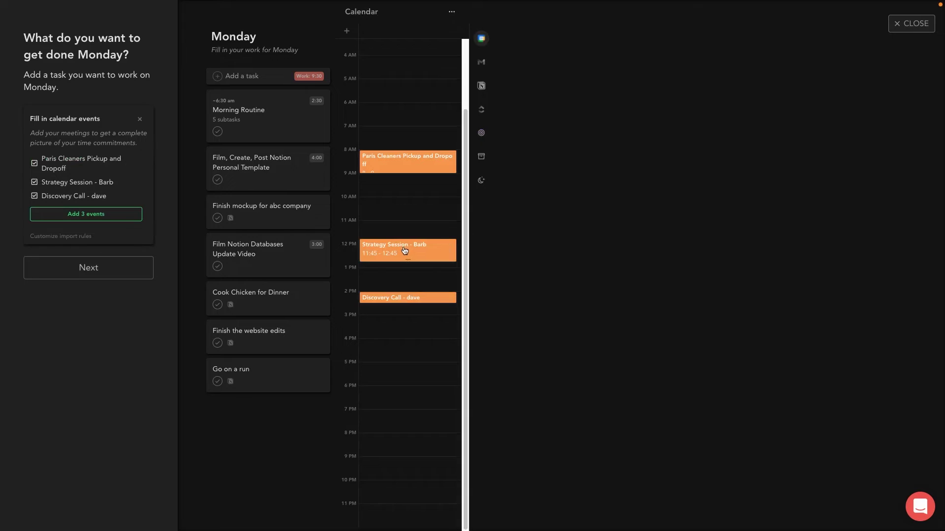
{"action": "left_click_drag", "start_coordinate": [405, 251], "coordinate": [371, 247]}
{"action": "left_click", "coordinate": [364, 139]}
Exclude the Paris Cleaners Pickup and Dropoff event from Monday's import
{"action": "left_click", "coordinate": [421, 158]}
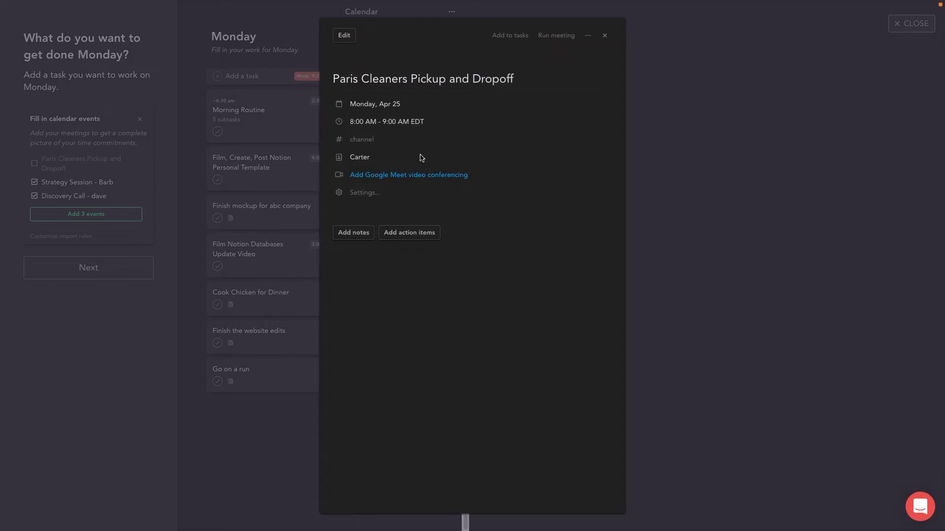
{"action": "left_click", "coordinate": [587, 36]}
{"action": "left_click", "coordinate": [553, 72]}
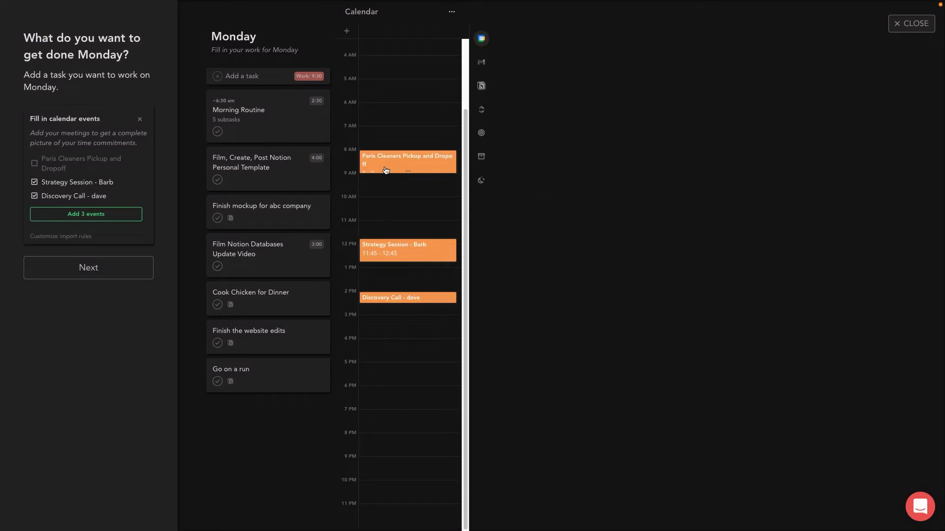
{"action": "mouse_move", "coordinate": [385, 170]}
{"action": "left_click", "coordinate": [565, 152]}
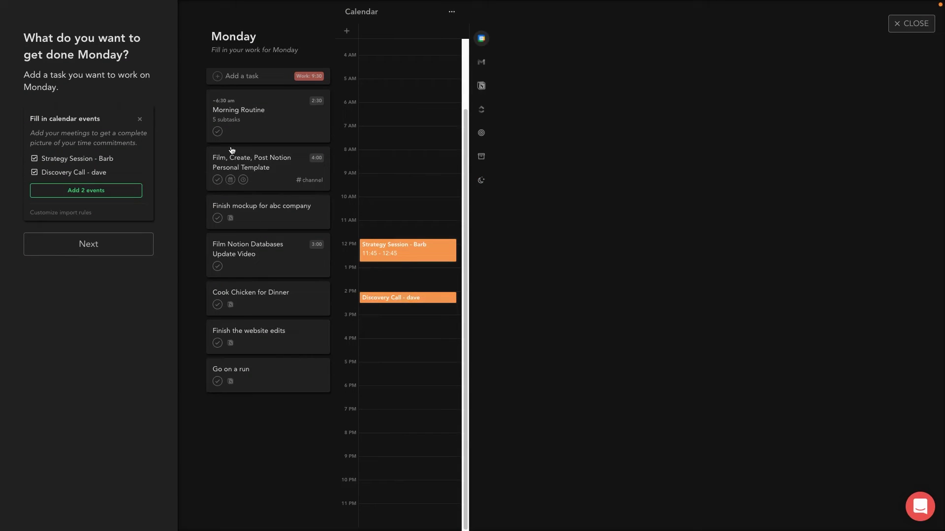
Tick Morning Routine's Water subtask and time-block Morning Routine from 6 to 8:25
{"action": "left_click", "coordinate": [253, 124]}
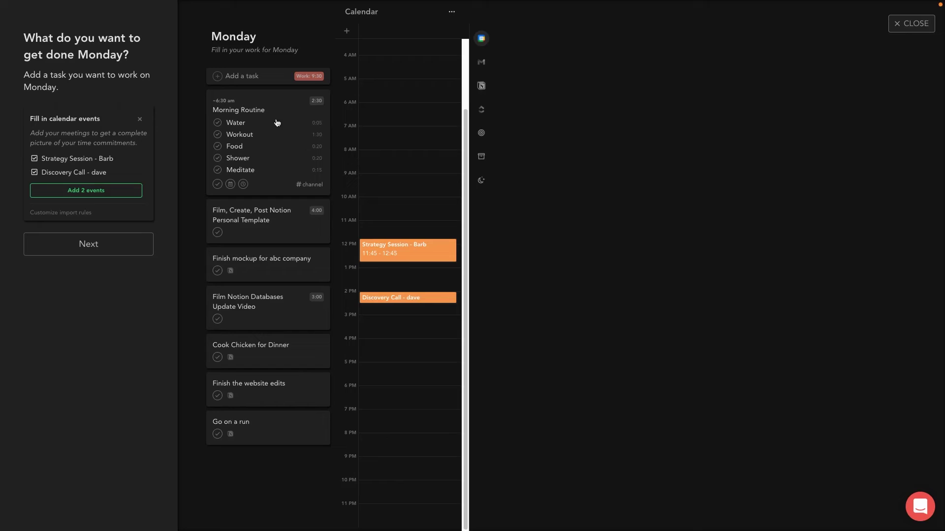
{"action": "left_click", "coordinate": [236, 76]}
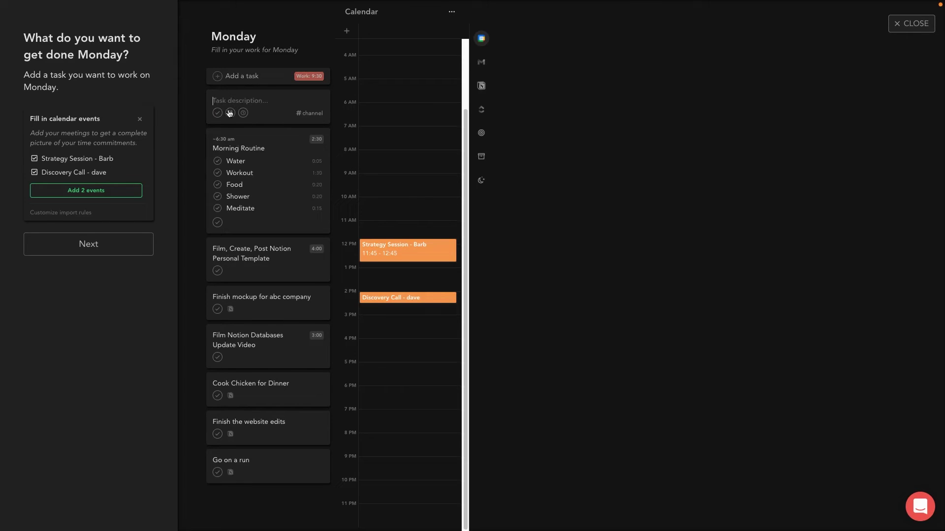
{"action": "key", "text": "Escape"}
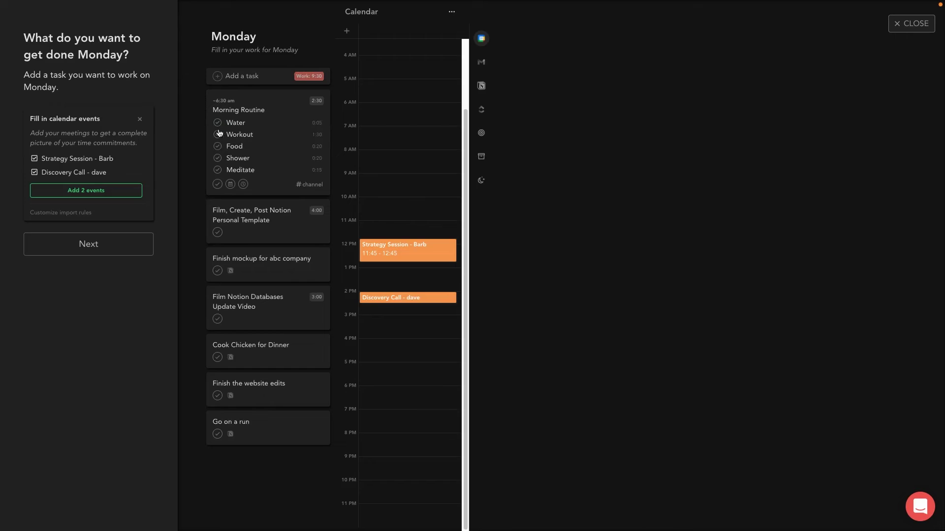
{"action": "left_click", "coordinate": [217, 123]}
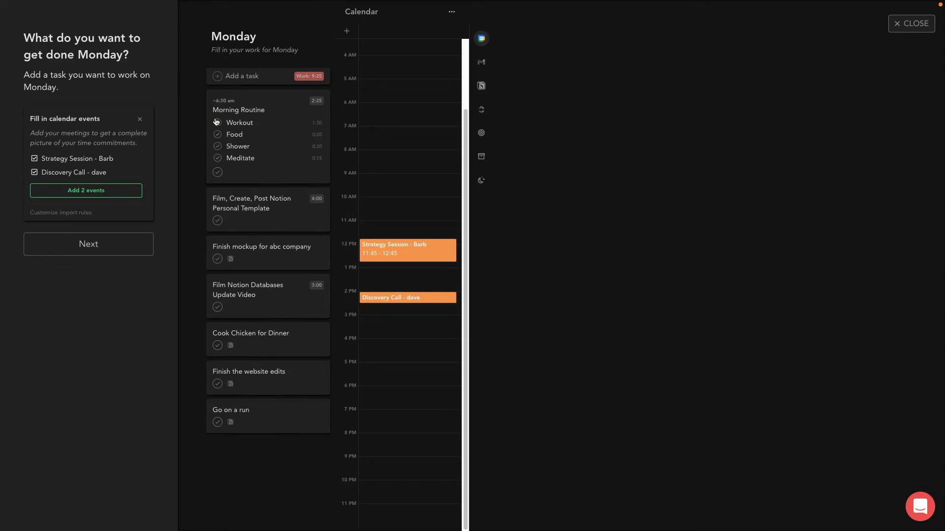
{"action": "left_click_drag", "start_coordinate": [245, 109], "coordinate": [412, 117]}
{"action": "left_click_drag", "start_coordinate": [265, 218], "coordinate": [200, 216]}
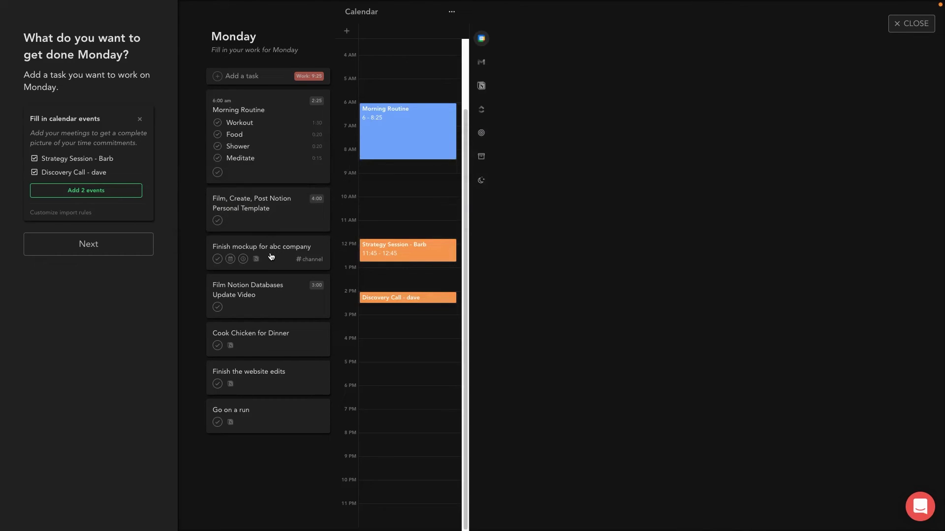
Block the abc mockup from 8:25 to 10:25 and Cook Chicken for Dinner from 5 PM
{"action": "left_click_drag", "start_coordinate": [272, 255], "coordinate": [428, 163]}
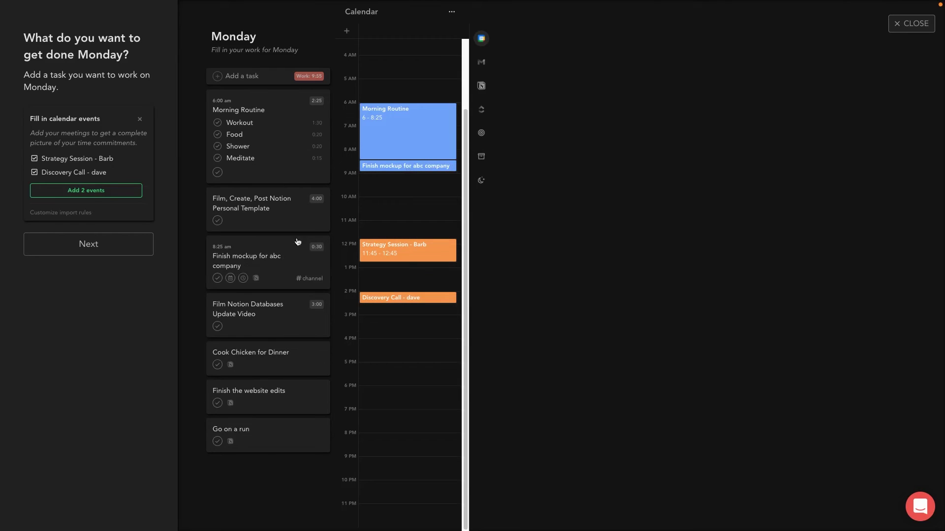
{"action": "left_click_drag", "start_coordinate": [405, 170], "coordinate": [407, 175]}
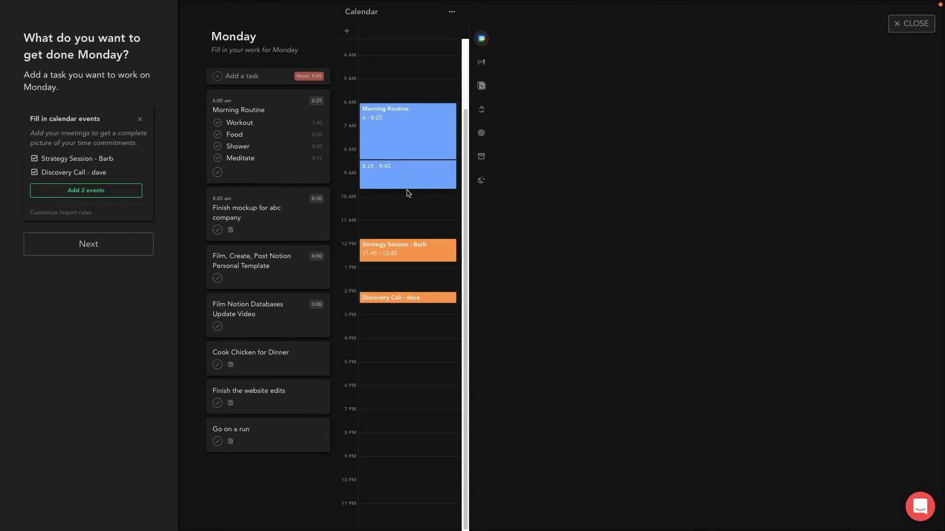
{"action": "left_click_drag", "start_coordinate": [407, 193], "coordinate": [412, 211]}
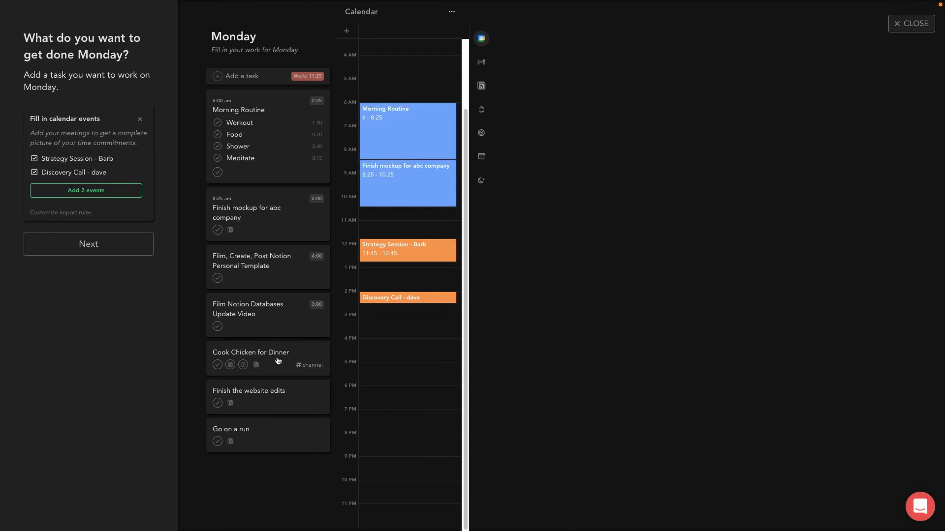
{"action": "left_click_drag", "start_coordinate": [277, 361], "coordinate": [405, 413]}
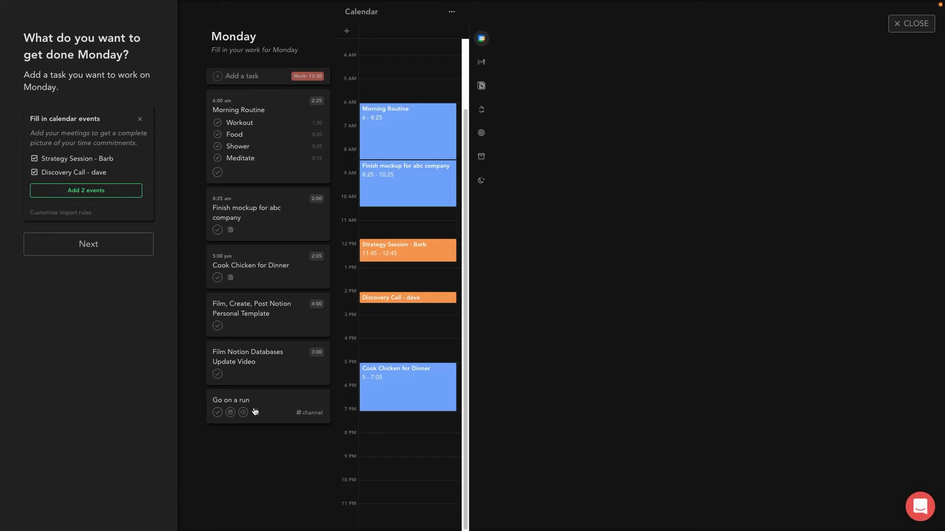
Time-block Go on a run at 2:30–4:05 and add both calendar events to Monday's tasks
{"action": "left_click_drag", "start_coordinate": [251, 409], "coordinate": [421, 319]}
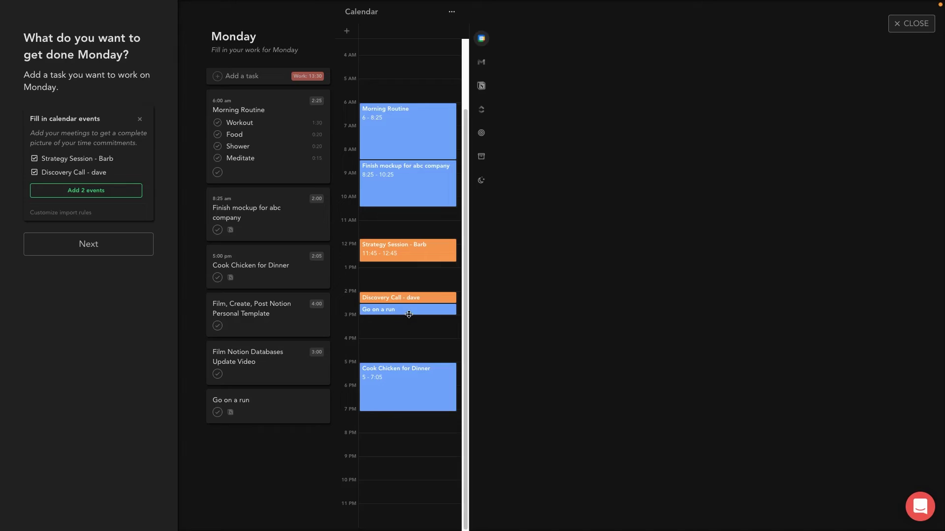
{"action": "left_click", "coordinate": [422, 320]}
{"action": "left_click", "coordinate": [658, 189]}
{"action": "left_click_drag", "start_coordinate": [411, 332], "coordinate": [410, 338]}
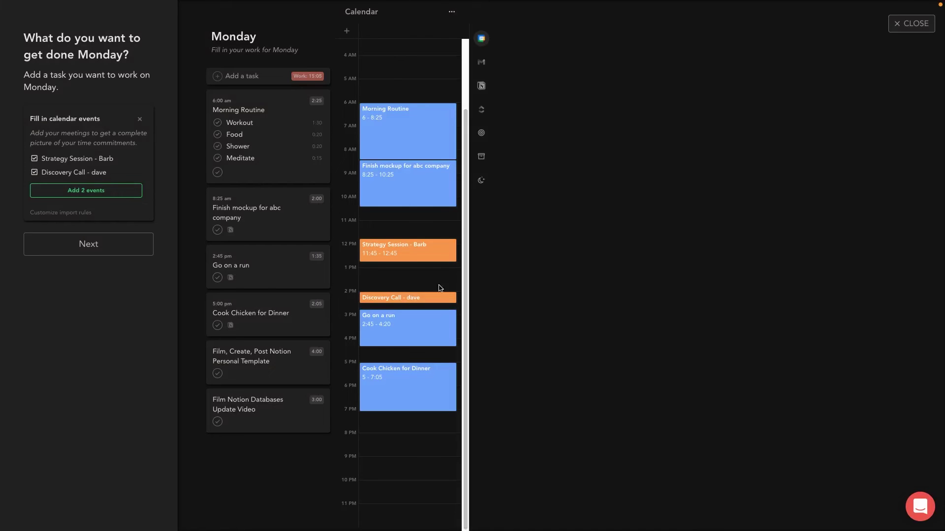
{"action": "key", "text": "ctrl+z"}
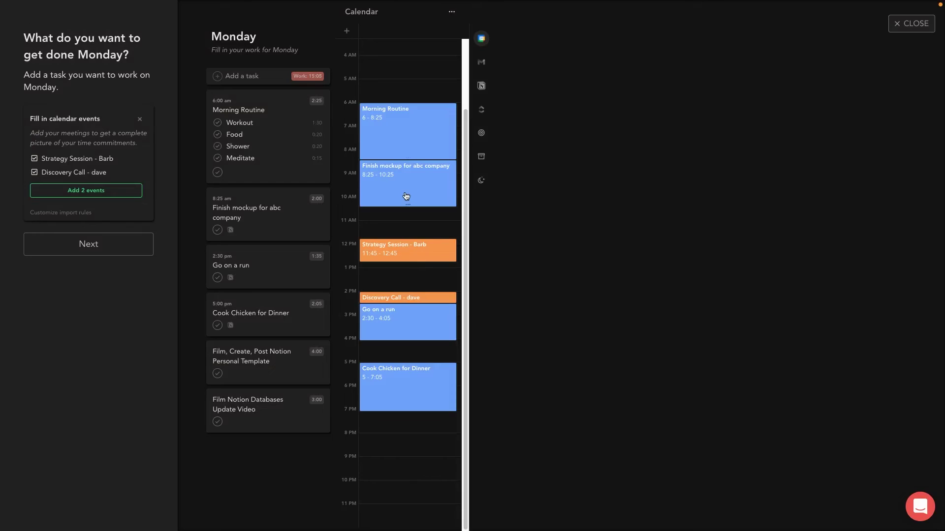
{"action": "left_click", "coordinate": [86, 191]}
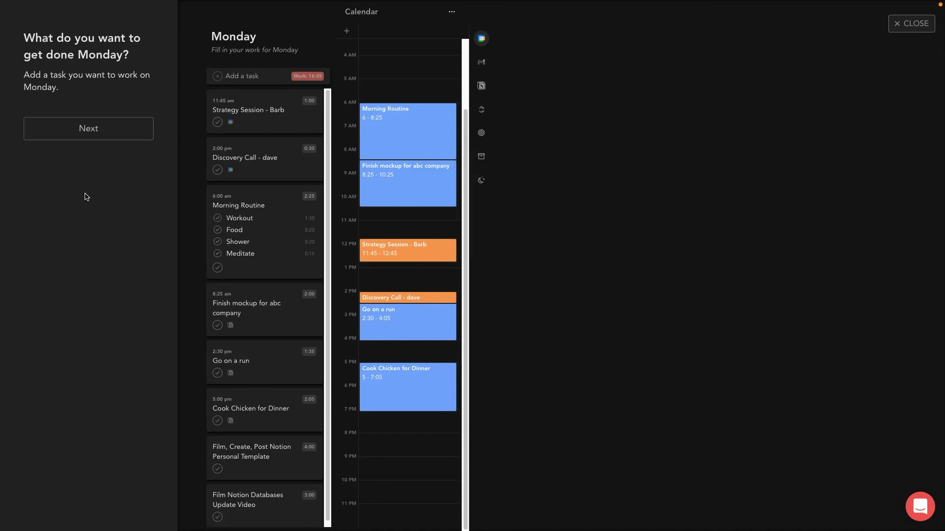
Add the two events, then push Personal Template and the Databases video to Tuesday and Business Template to next week
{"action": "left_click", "coordinate": [118, 137]}
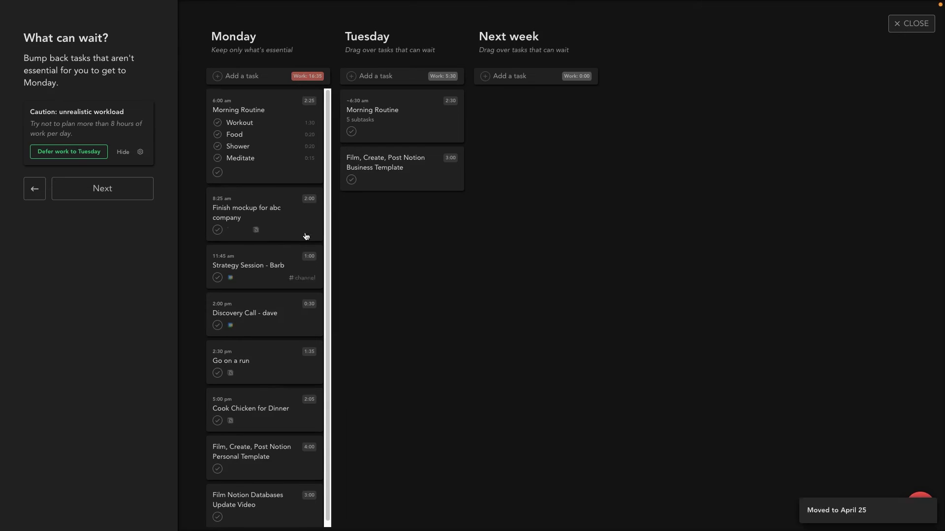
{"action": "left_click_drag", "start_coordinate": [257, 474], "coordinate": [410, 266]}
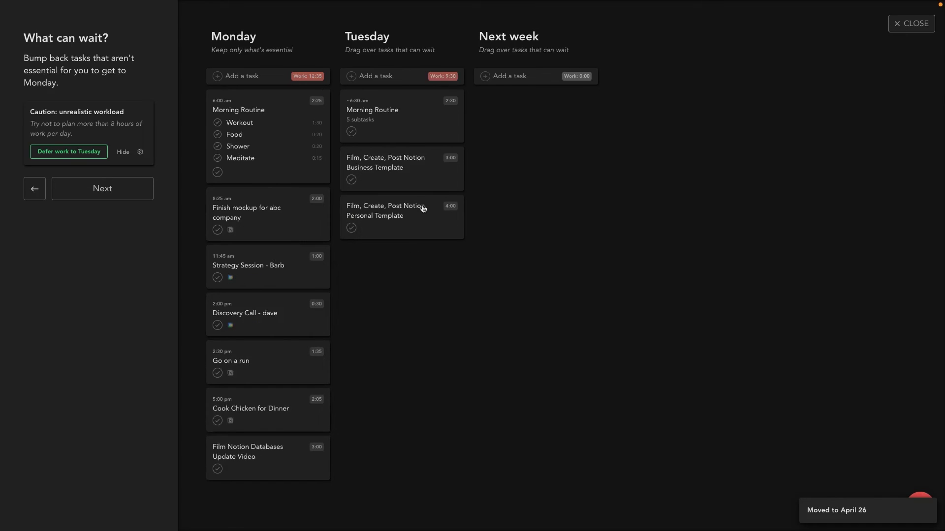
{"action": "left_click_drag", "start_coordinate": [403, 162], "coordinate": [522, 147]}
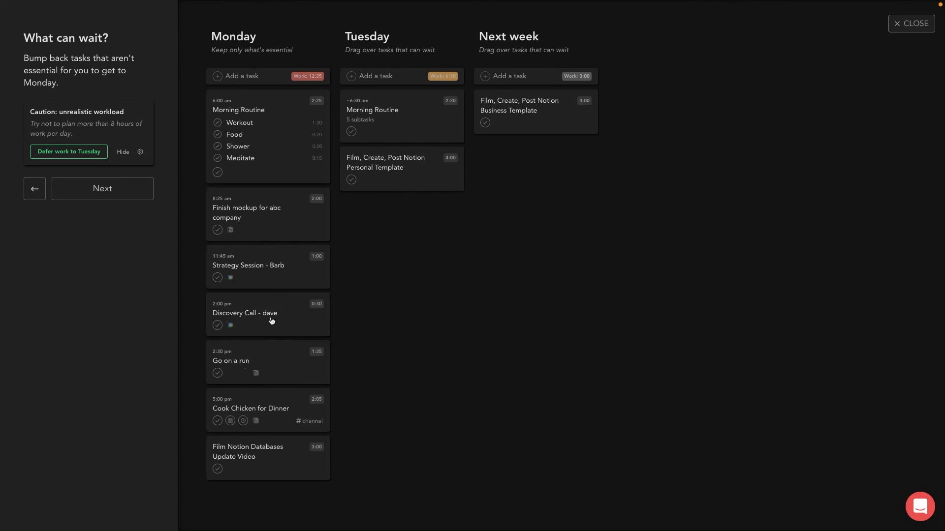
{"action": "left_click_drag", "start_coordinate": [271, 463], "coordinate": [463, 290]}
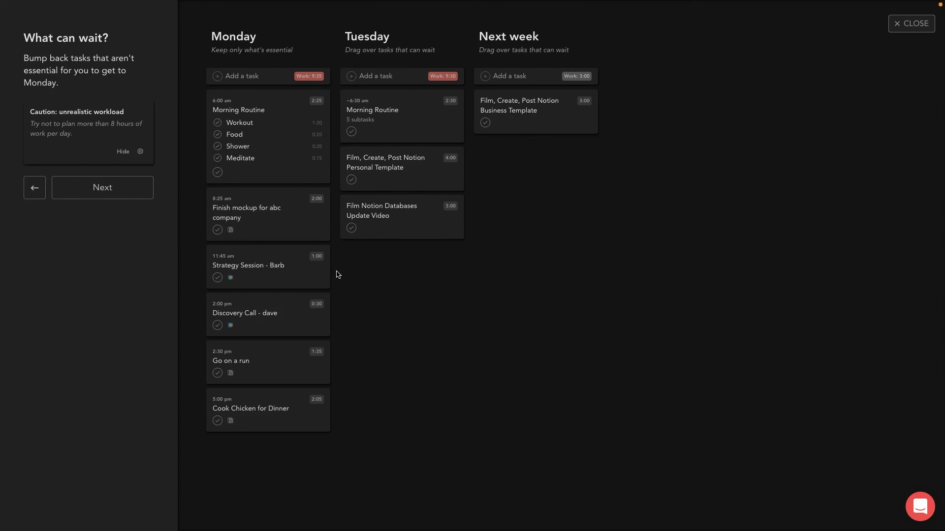
{"action": "left_click", "coordinate": [118, 191]}
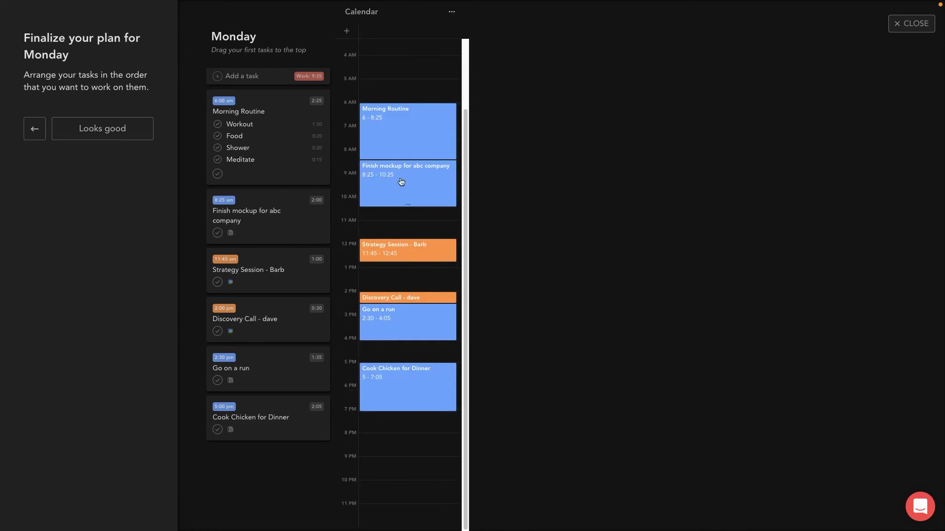
Stretch abc mockup to 11:45, add a 12:45–2 Lunch Break, and move Cook Chicken for Dinner to 4:05
{"action": "left_click_drag", "start_coordinate": [407, 204], "coordinate": [410, 255]}
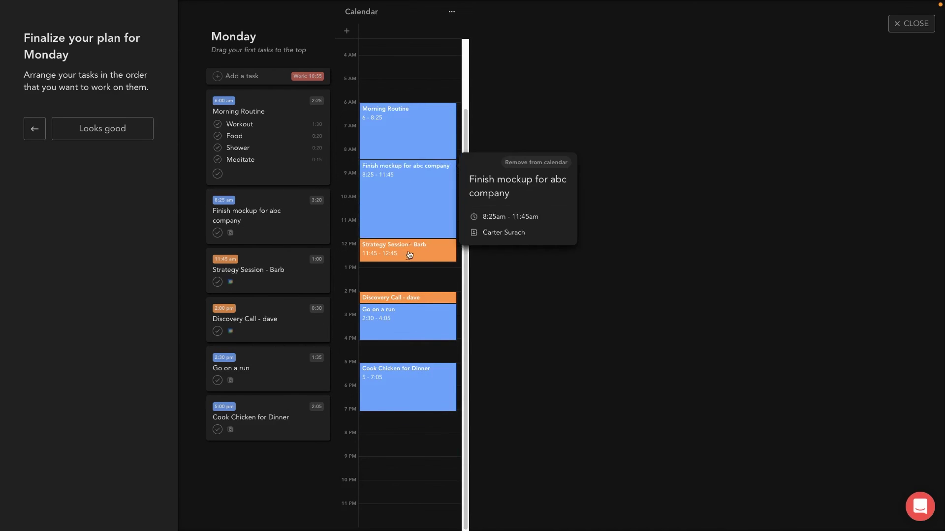
{"action": "left_click", "coordinate": [381, 269]}
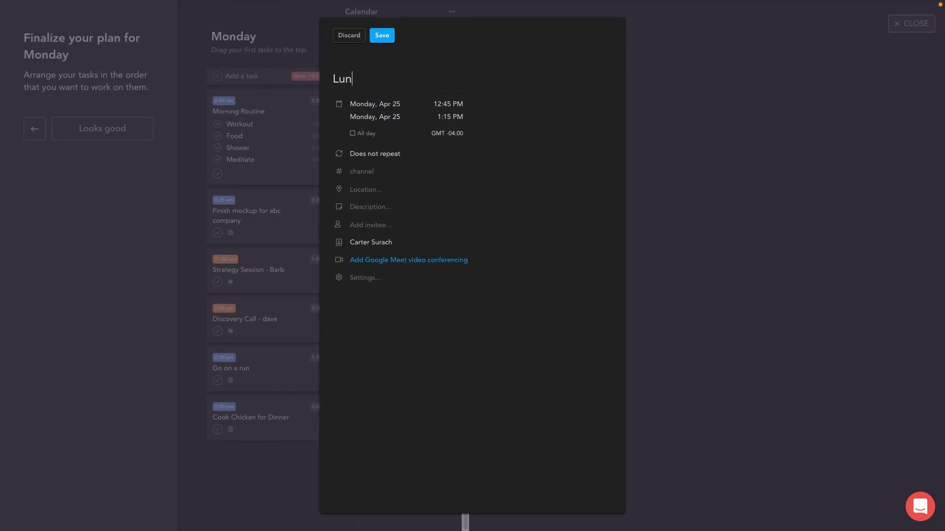
{"action": "type", "text": "Lunch Break"}
{"action": "key", "text": "Return"}
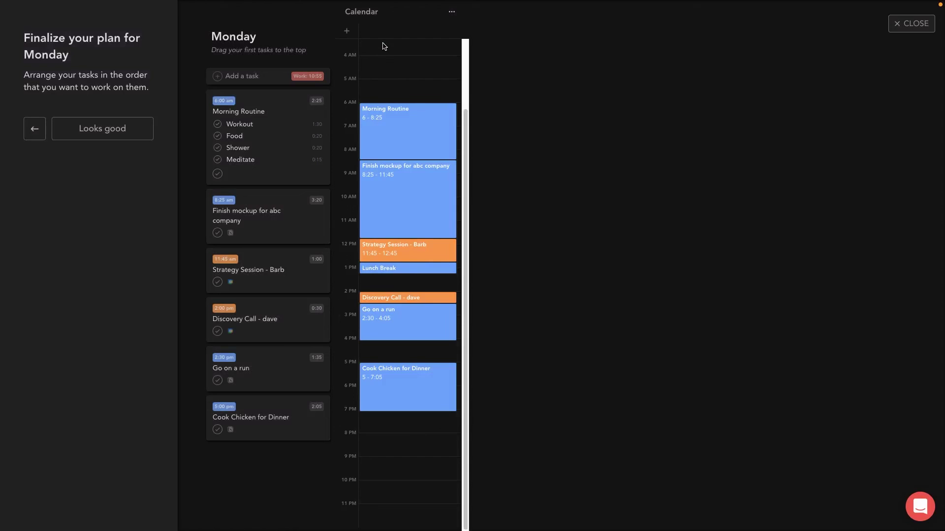
{"action": "left_click_drag", "start_coordinate": [411, 280], "coordinate": [410, 294]}
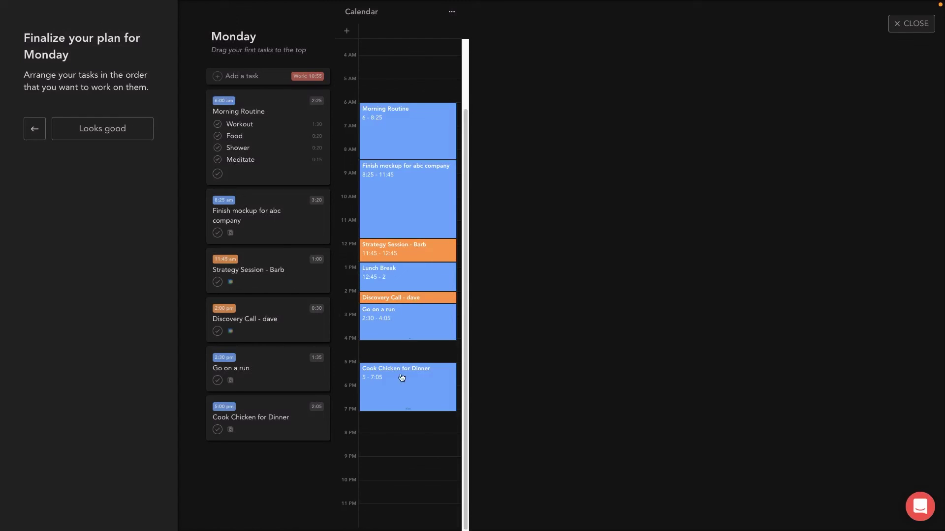
{"action": "left_click_drag", "start_coordinate": [402, 390], "coordinate": [419, 372]}
Accept Monday's plan with 'Looks good' to return to the week board
{"action": "left_click", "coordinate": [97, 130]}
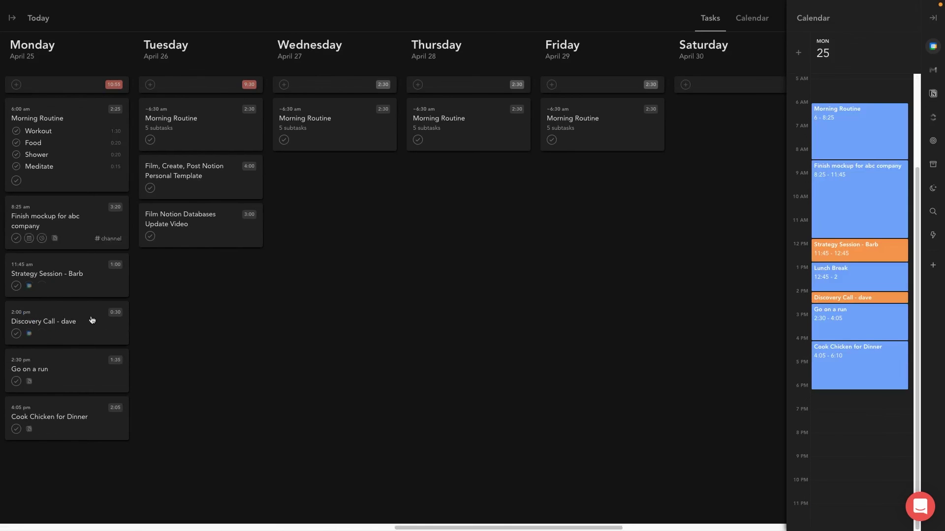
{"action": "mouse_move", "coordinate": [251, 47]}
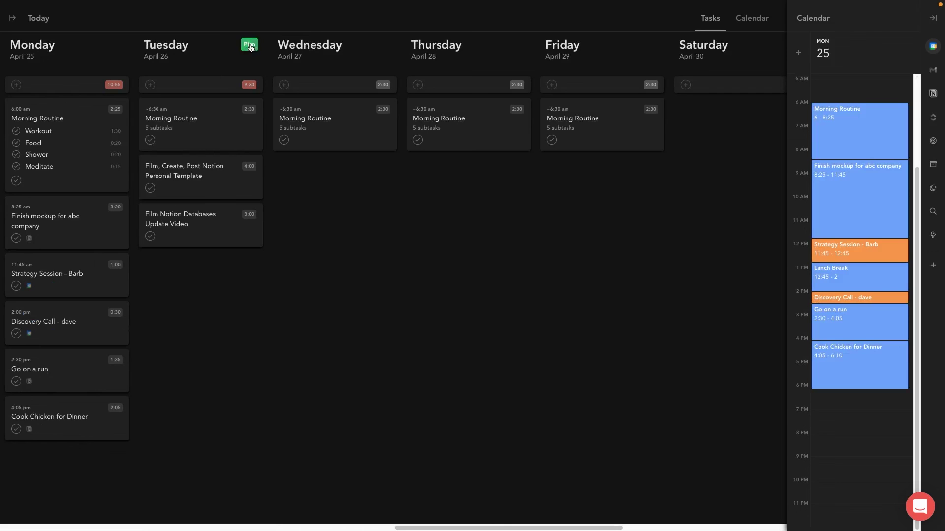